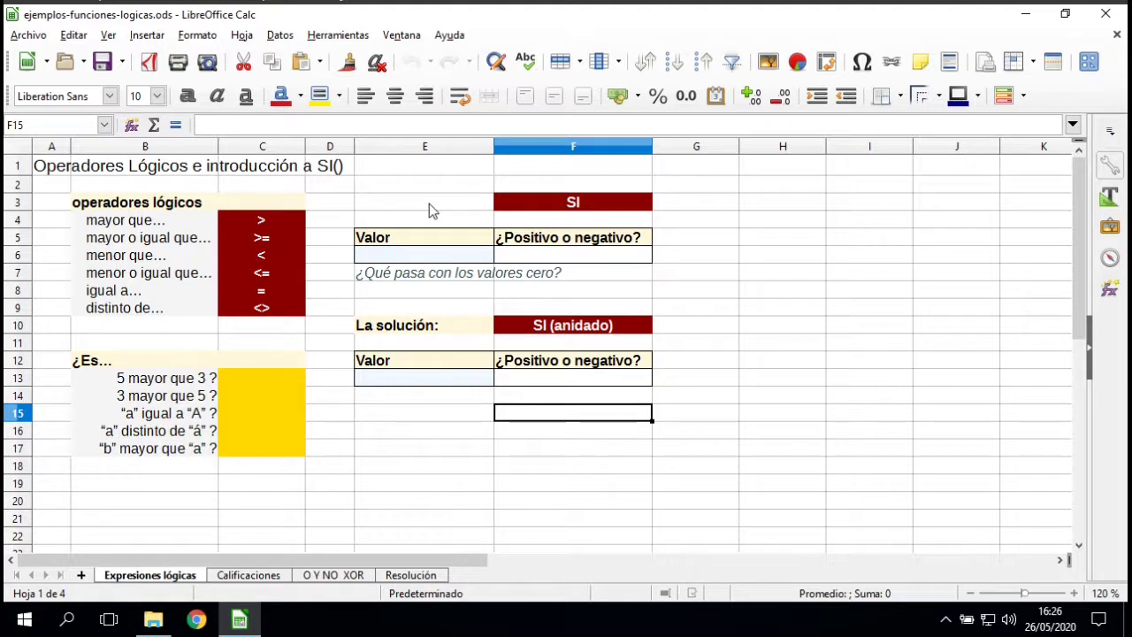
Step: Widen column C of the logical operators table slightly
left_click(249, 226)
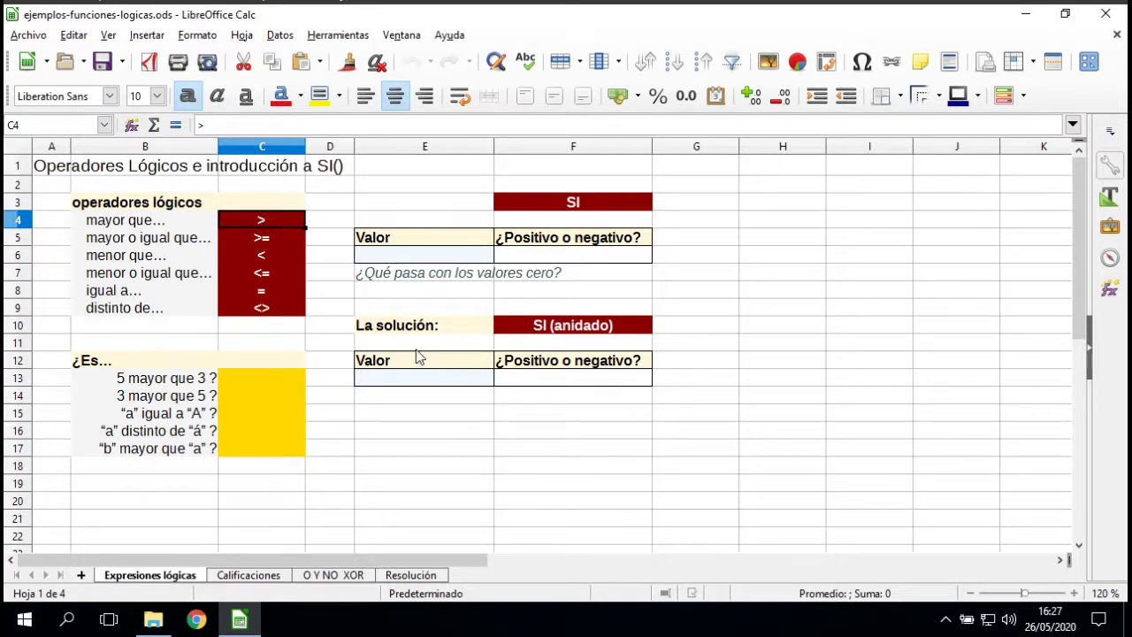
scroll(419, 356, "up", 2)
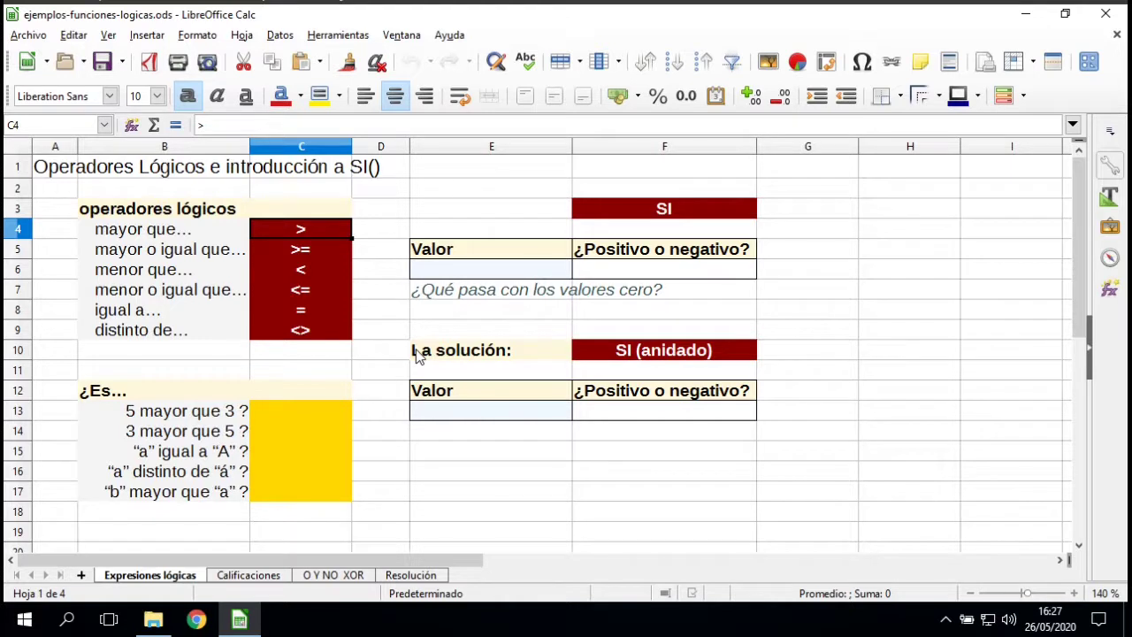
left_click(316, 251)
left_click(321, 229)
left_click_drag(351, 138, 384, 142)
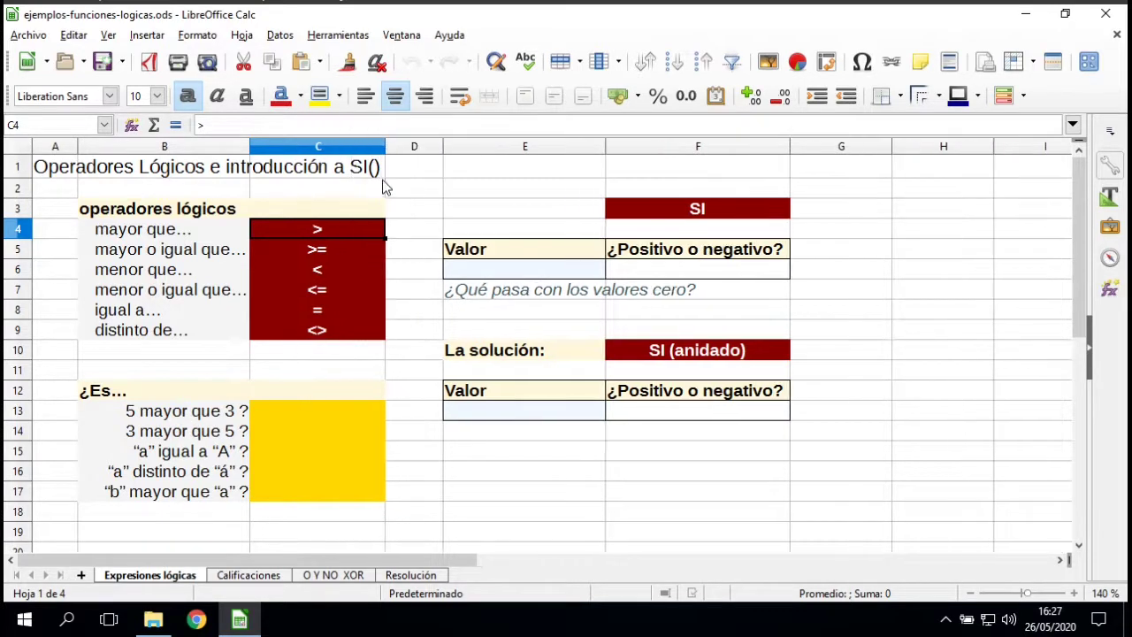
Step: Enter the formula =5>3 in C13 and centre the answer cells C13:C17 horizontally
left_click(316, 428)
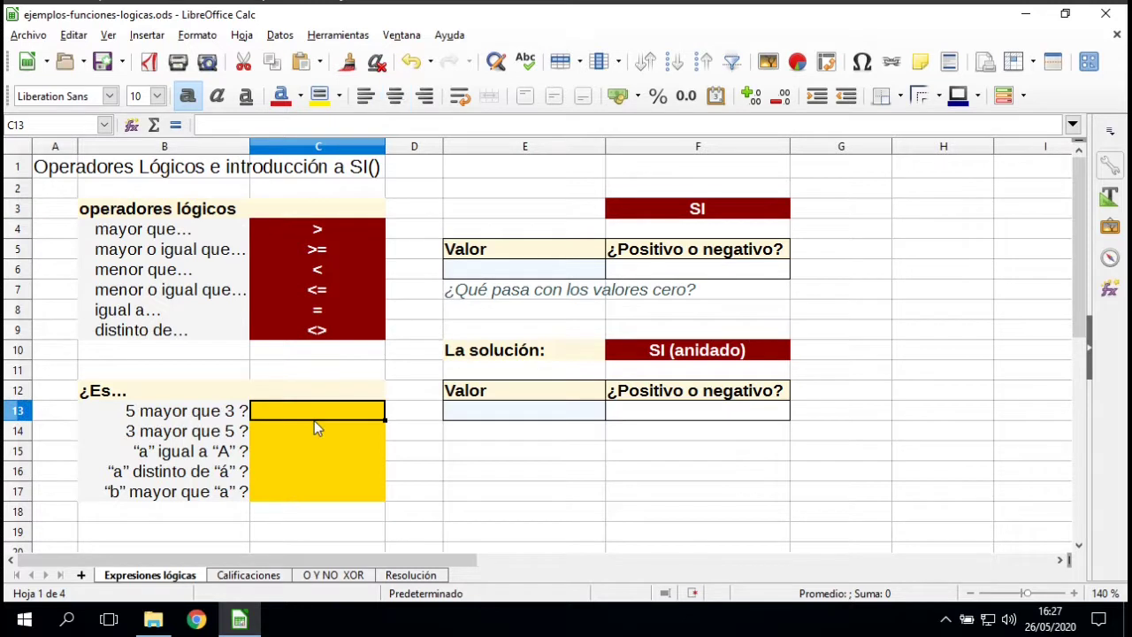
type("=5")
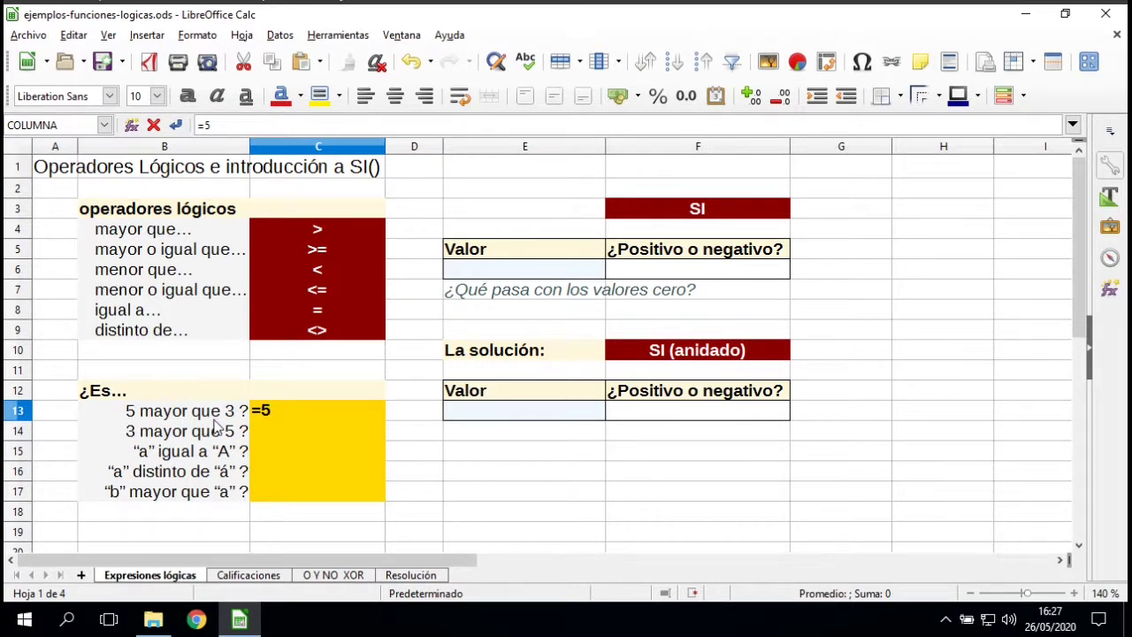
type(">3")
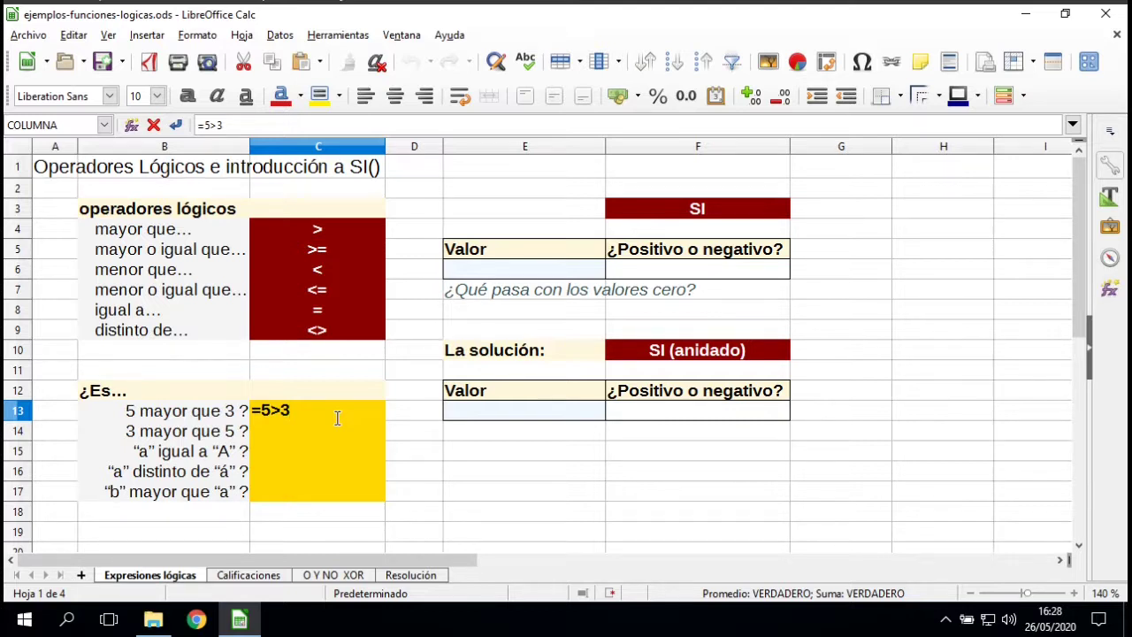
key("Return")
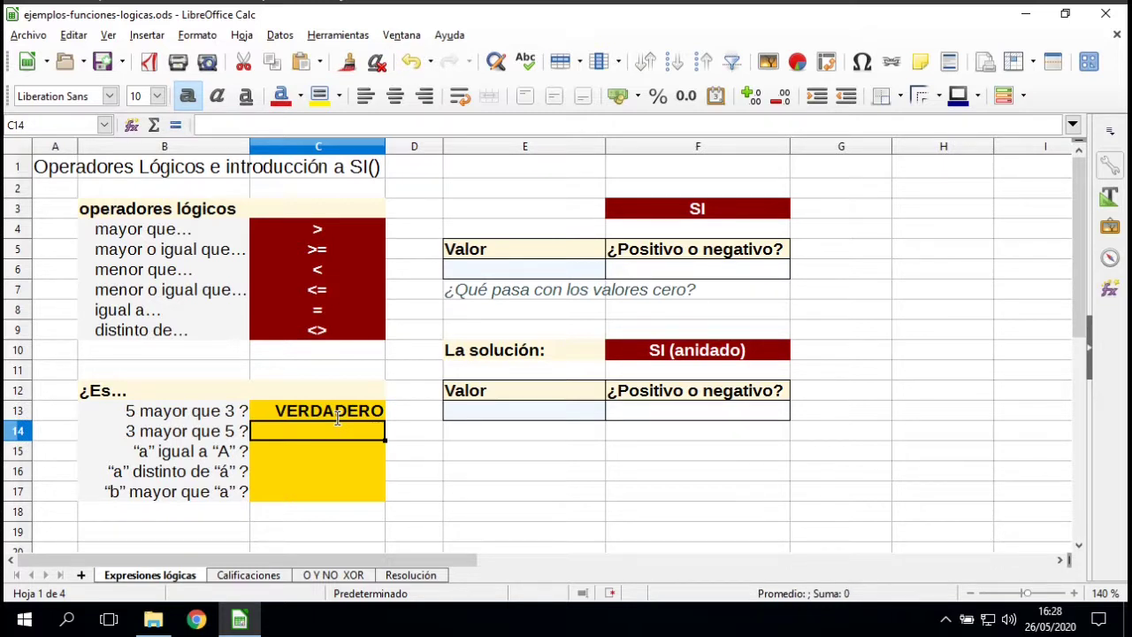
left_click_drag(337, 419, 306, 502)
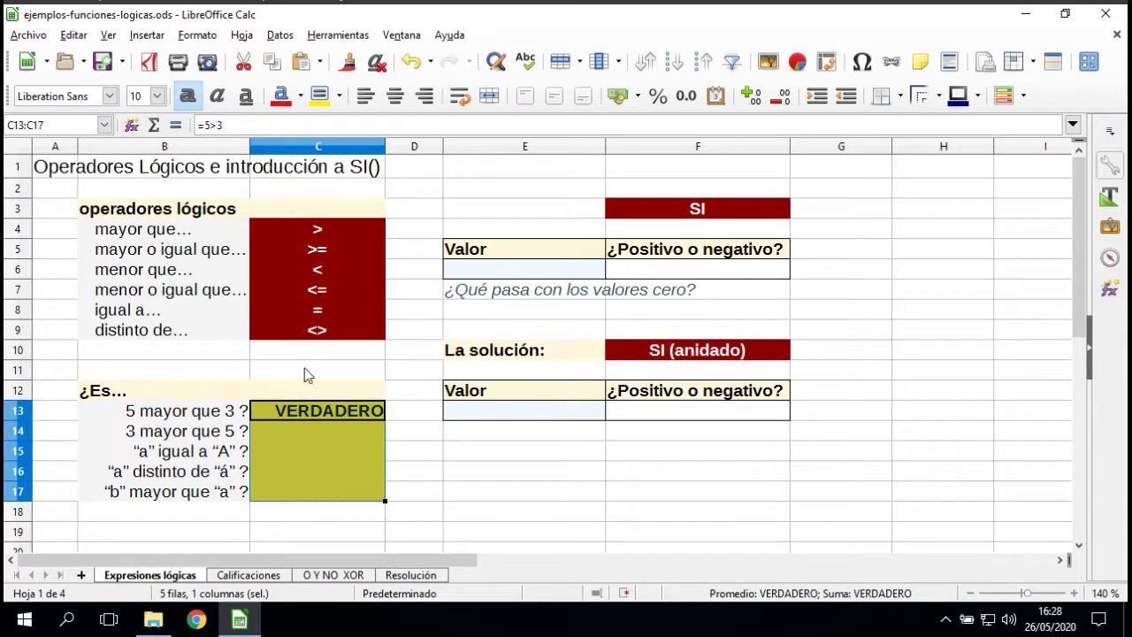
left_click(395, 95)
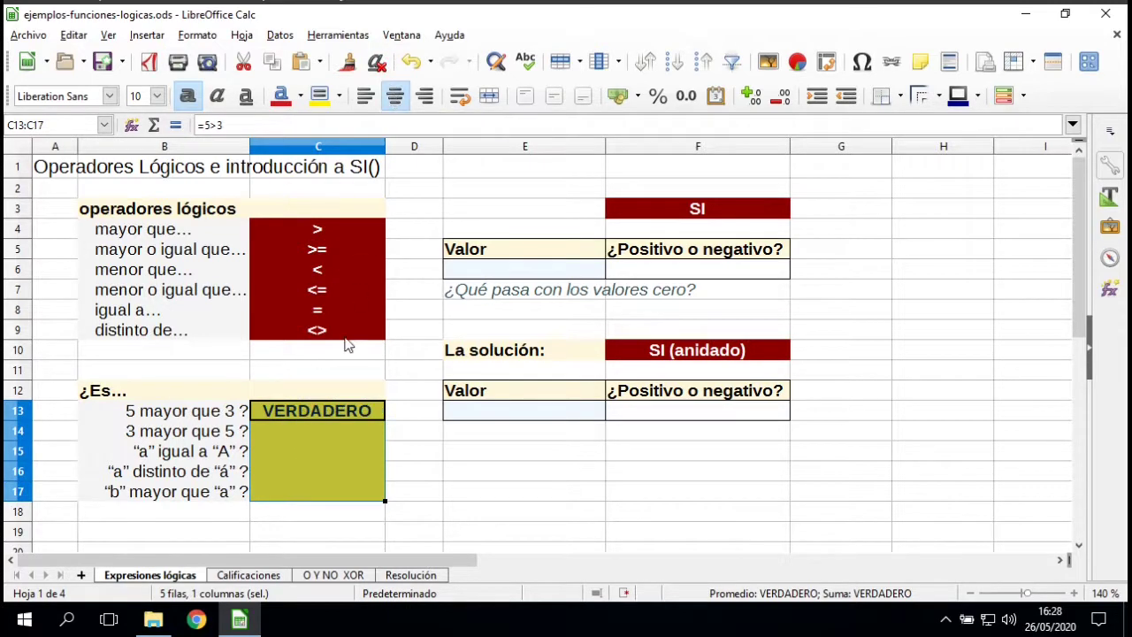
Step: Enter the formula =3>5 in C14 to test whether 3 is greater than 5
left_click(320, 437)
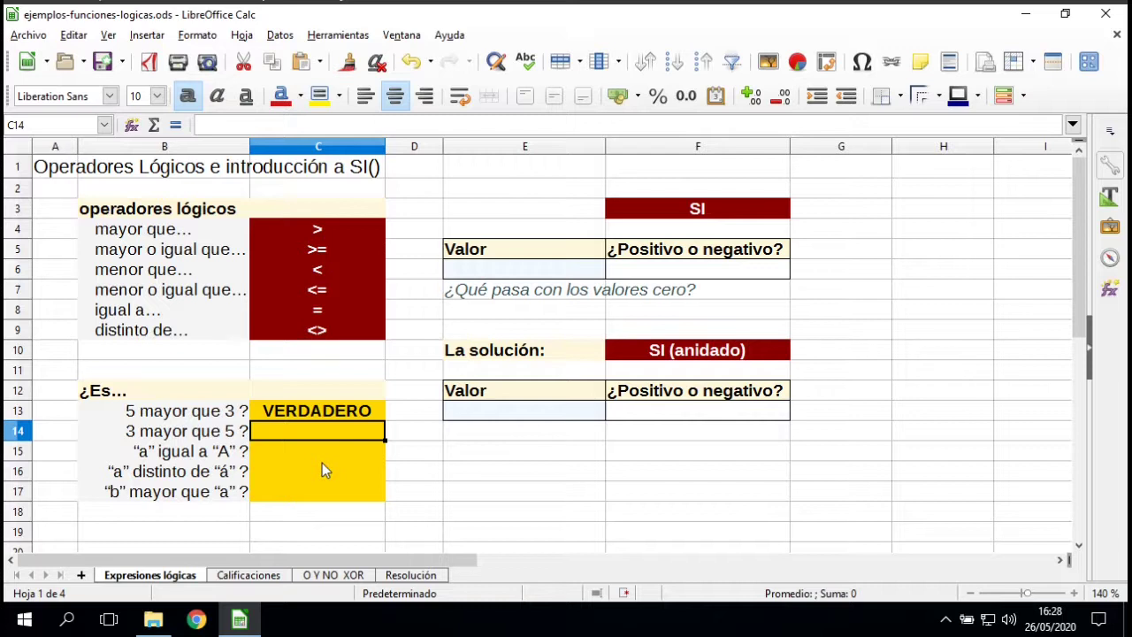
type("=3")
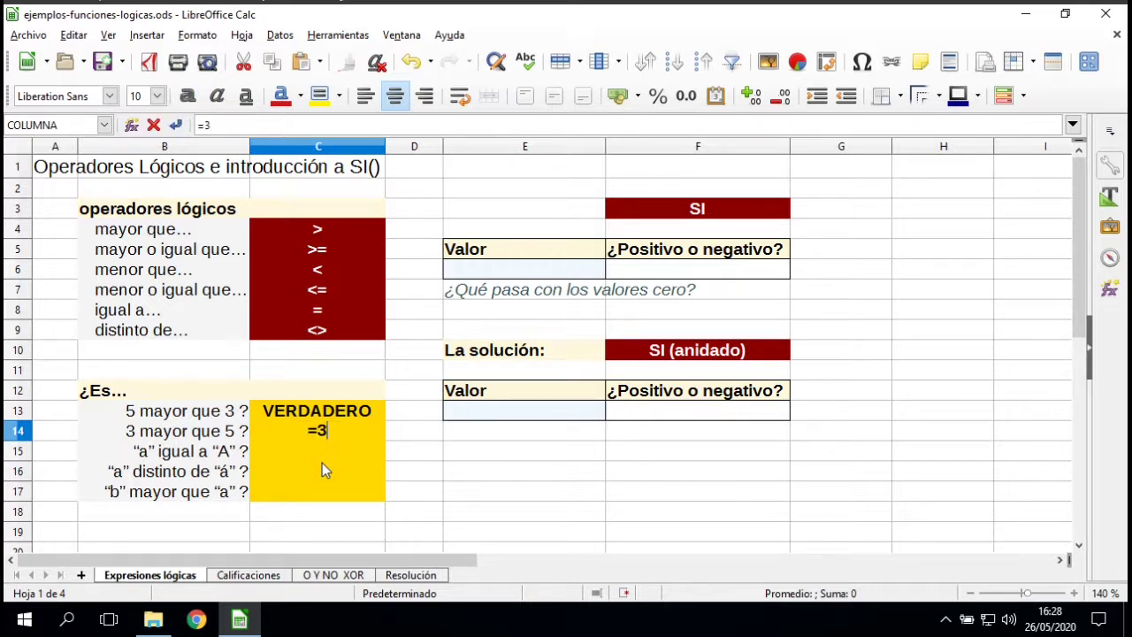
type(">5")
key("Return")
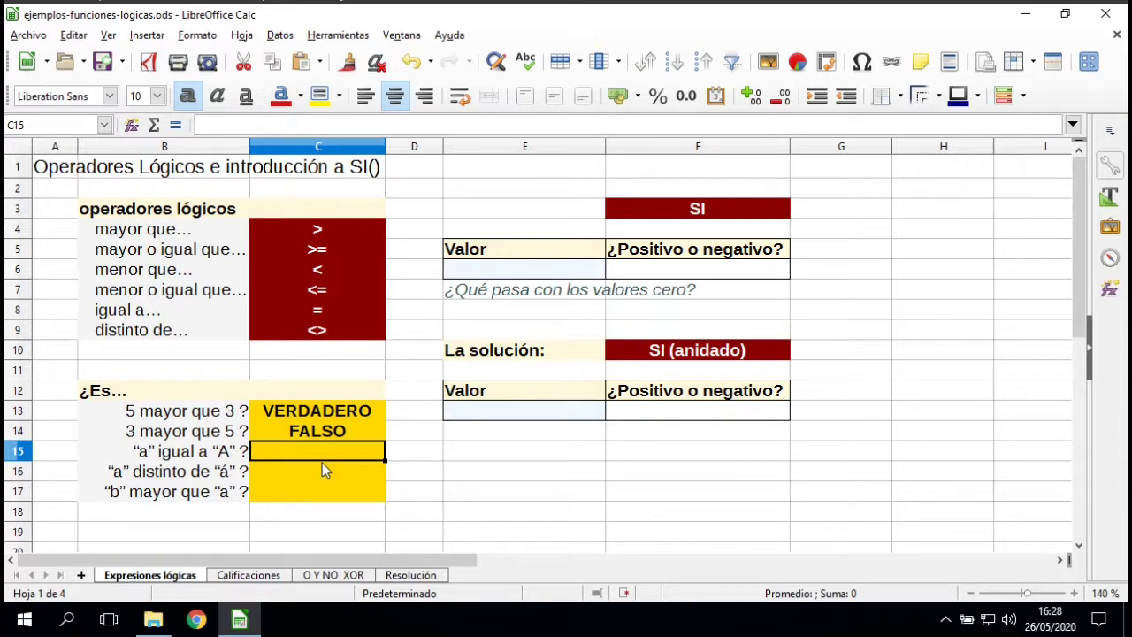
Step: Enter the formula ="a"="A" in C15 to compare the lowercase and uppercase letters
type("=")
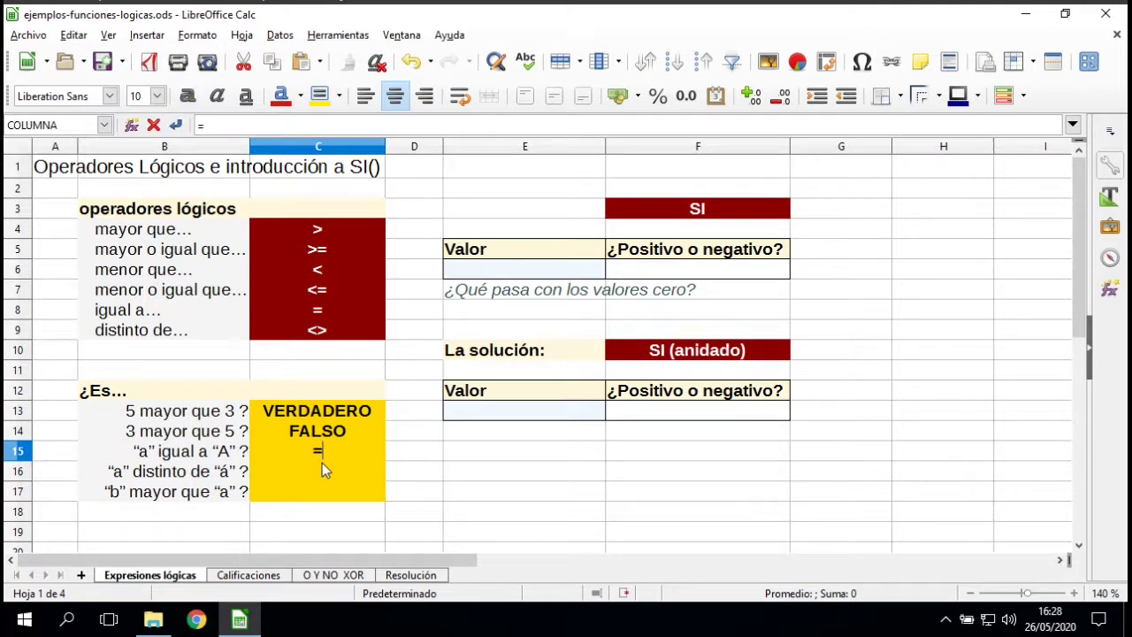
type("\"")
type("a\"=\"A\"")
key("Return")
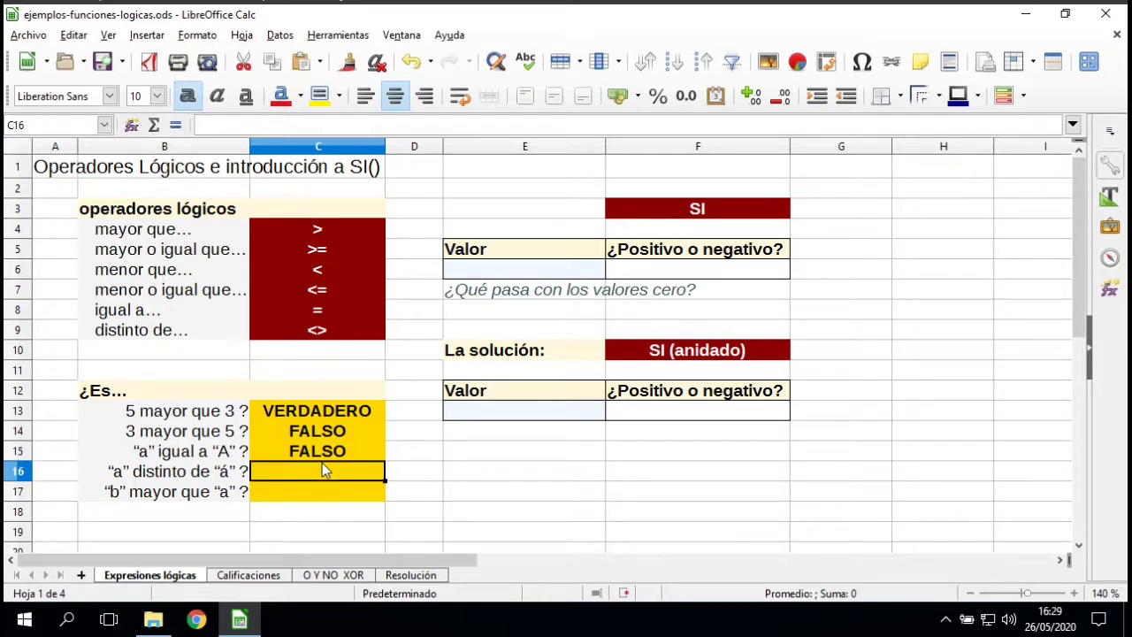
key("Up")
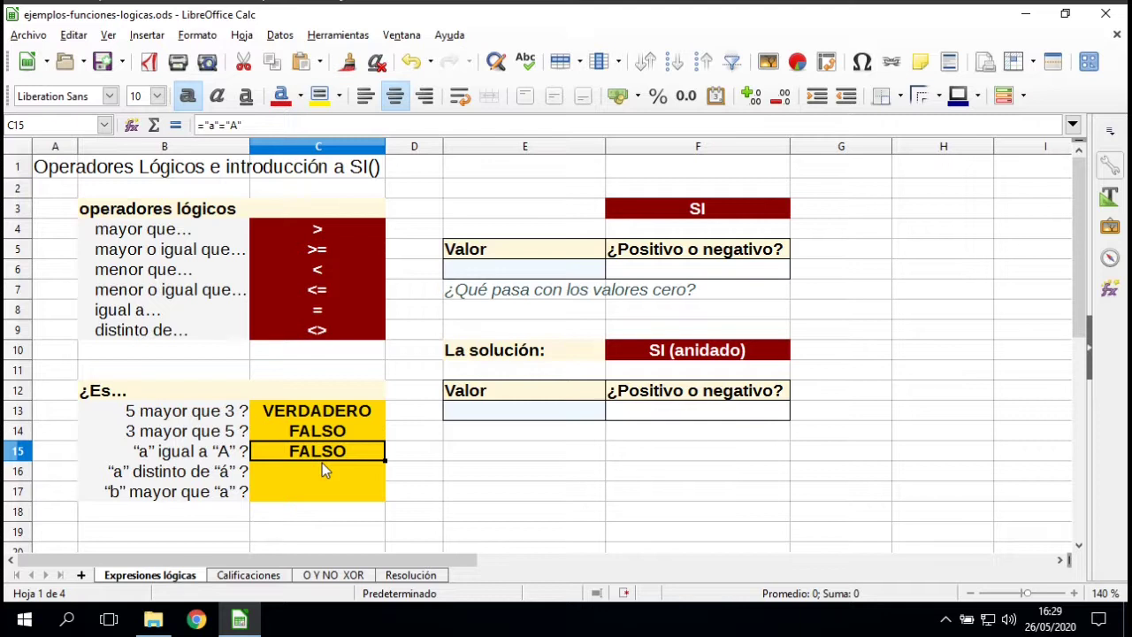
key("Down")
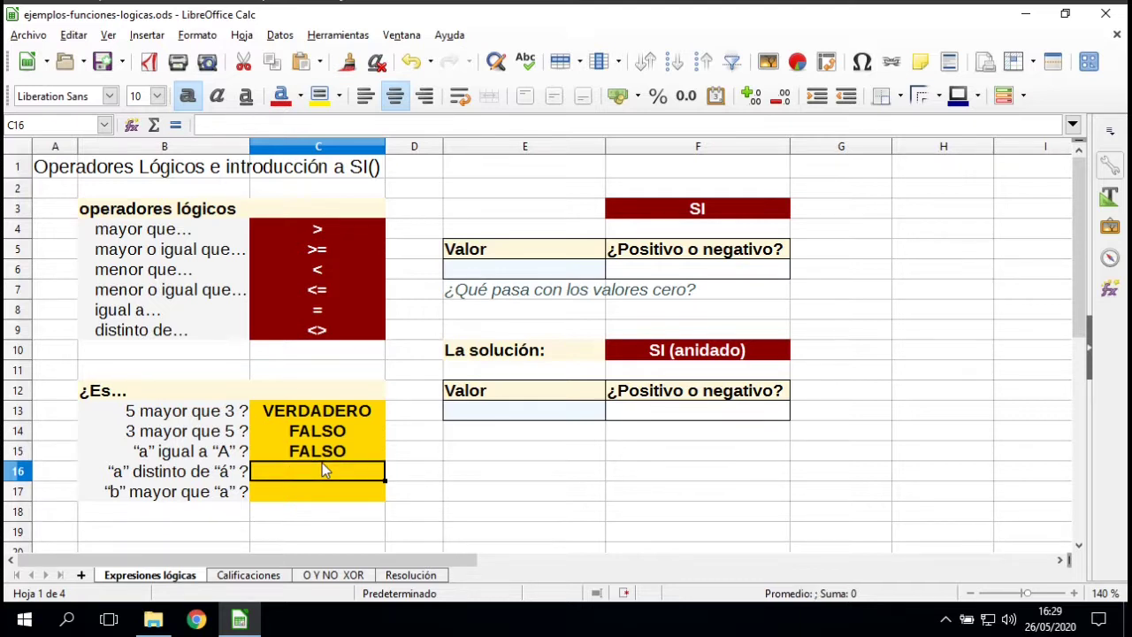
Step: Enter the comparison formulas ="a"<>"á" in C16 and ="b">"a" in C17
type("=")
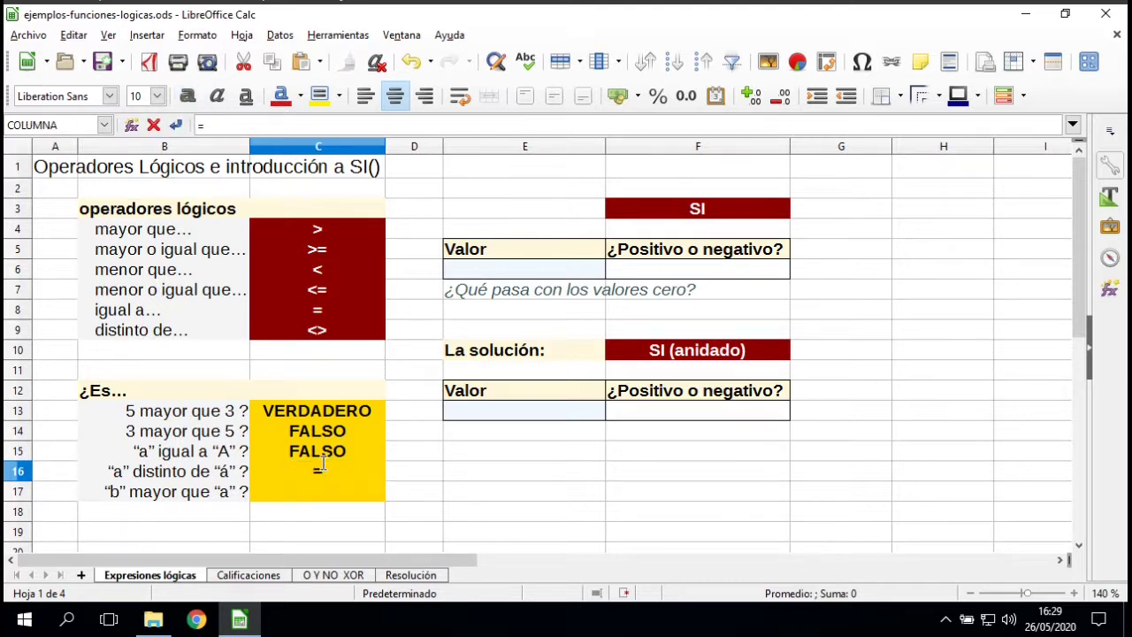
type("\"a\"<>\"á\"")
key("Return")
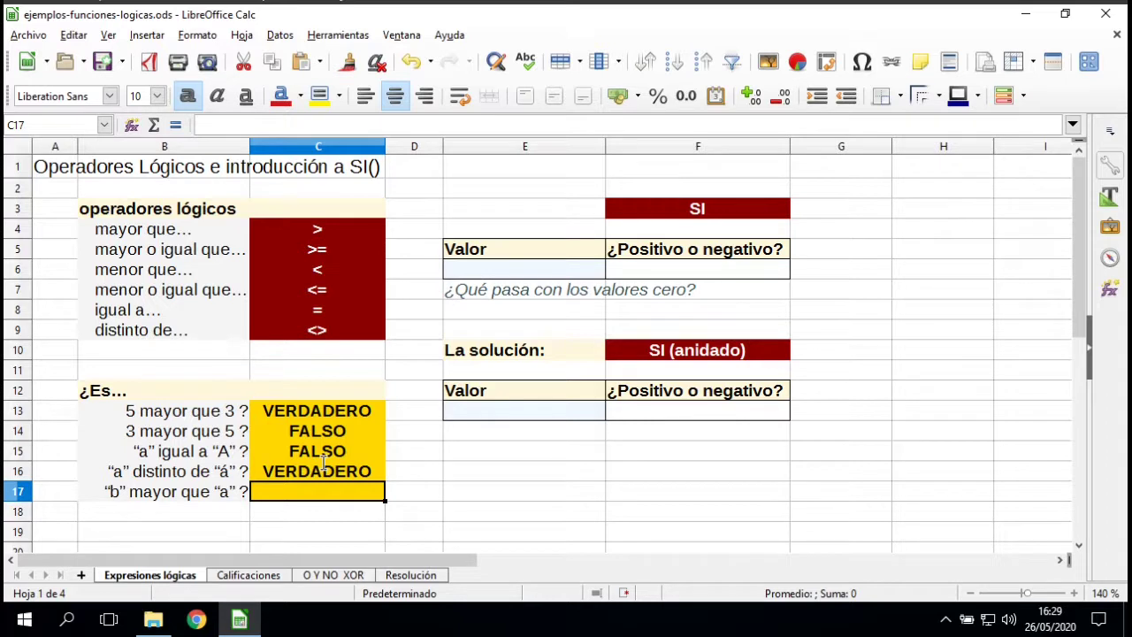
type("=")
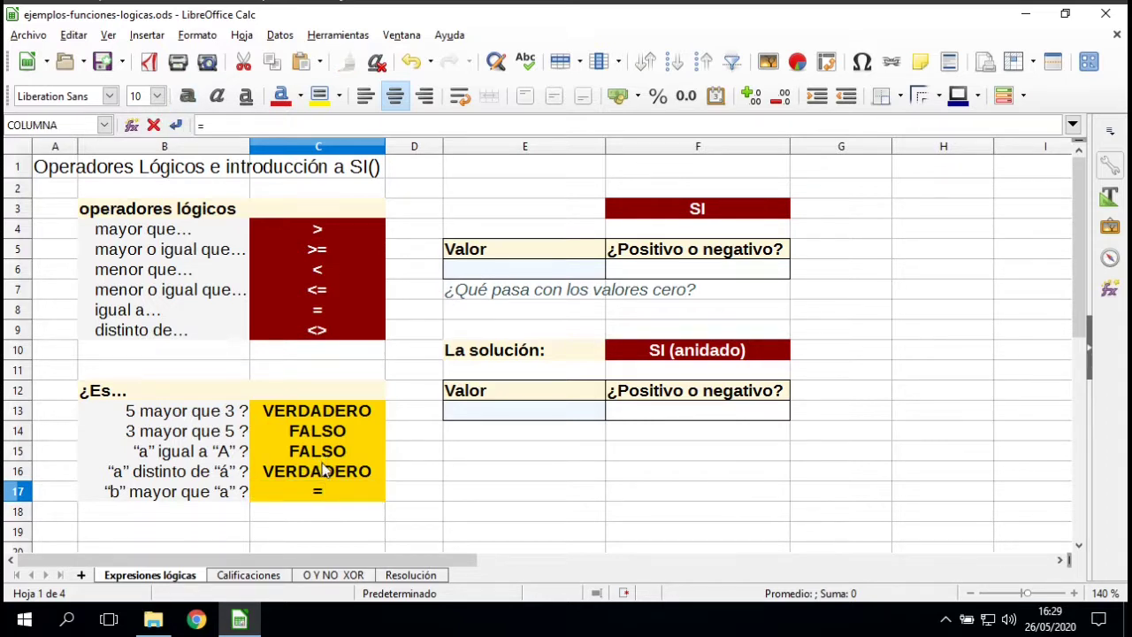
type("\"b\">\"a\"")
key("Return")
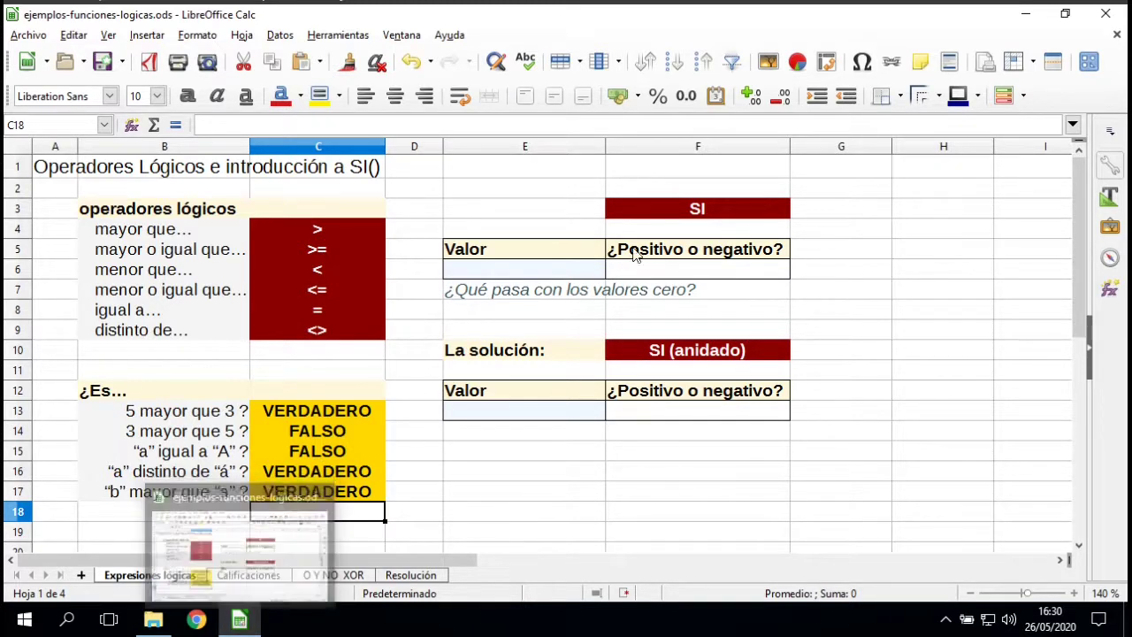
Step: Enter the value 15 in E6, under the Valor heading of the SI example
left_click(500, 277)
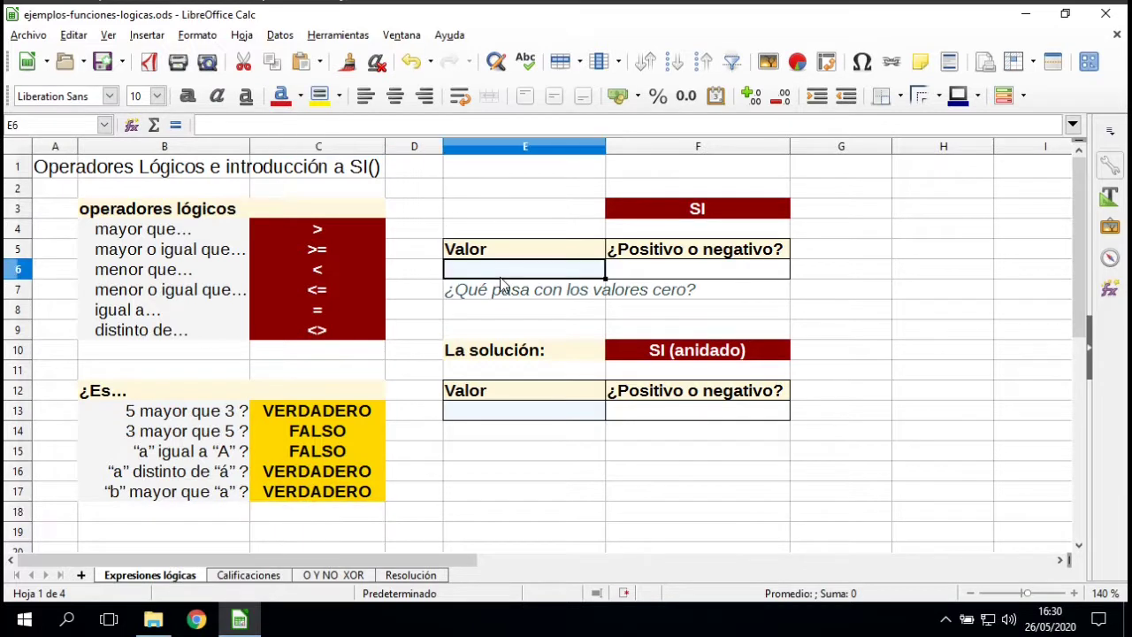
type("15")
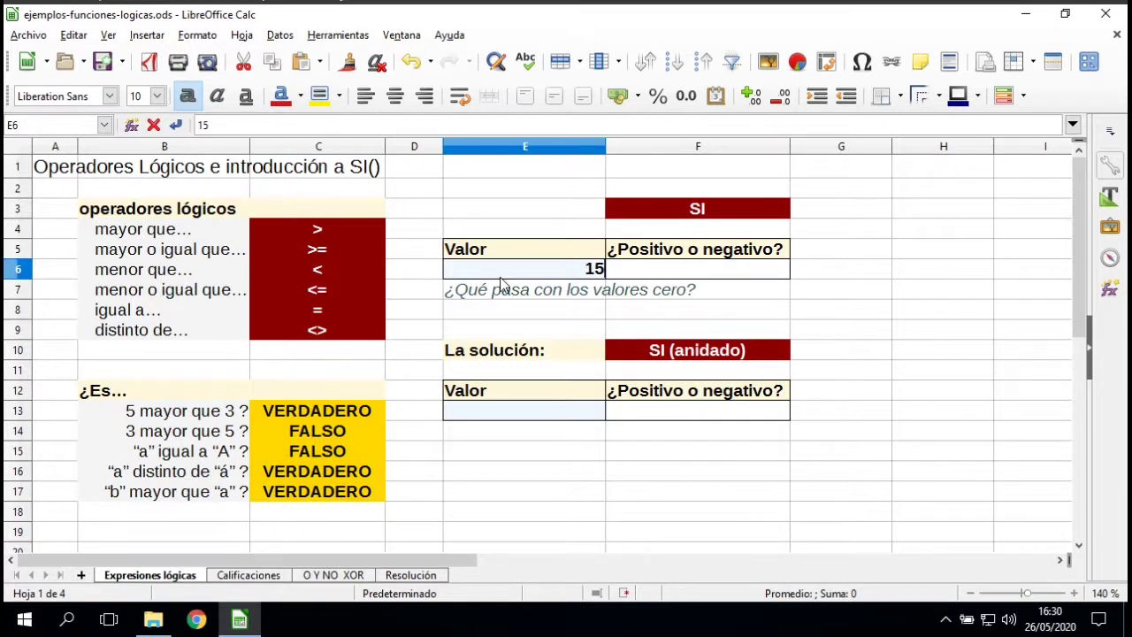
key("Tab")
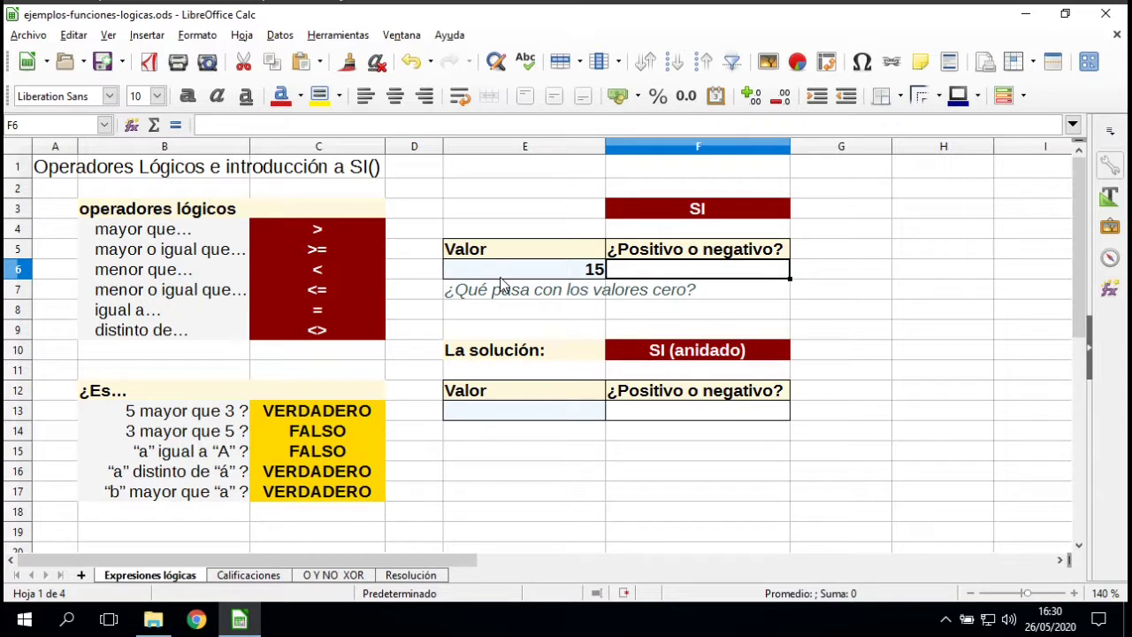
type("=")
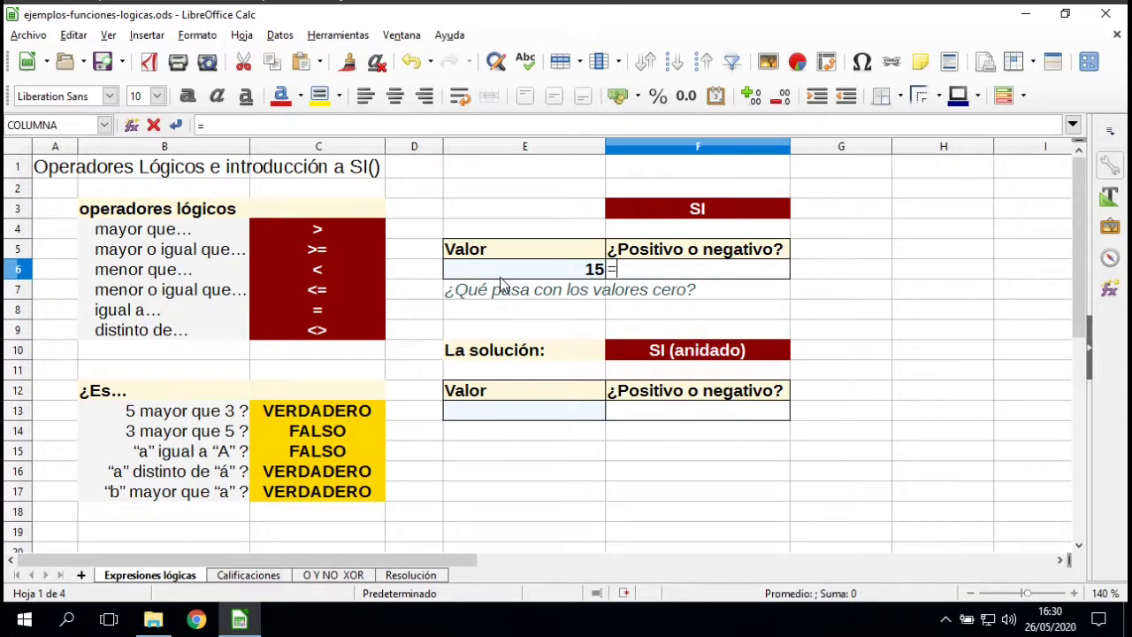
left_click(499, 277)
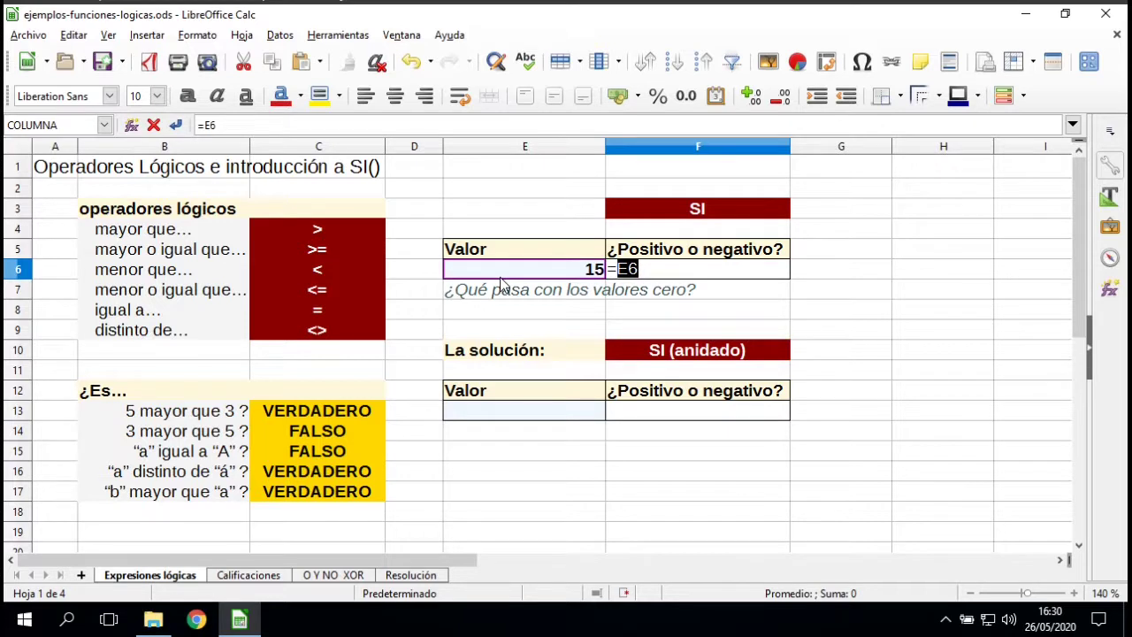
type(">0")
key("BackSpace")
key("BackSpace")
key("BackSpace")
key("BackSpace")
key("BackSpace")
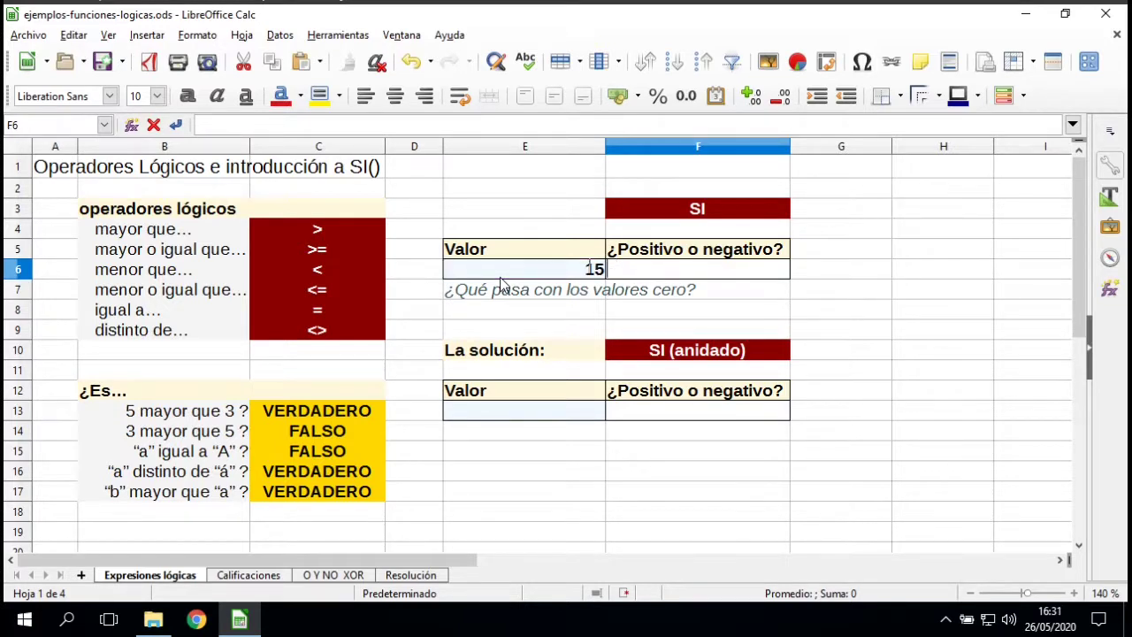
key("Escape")
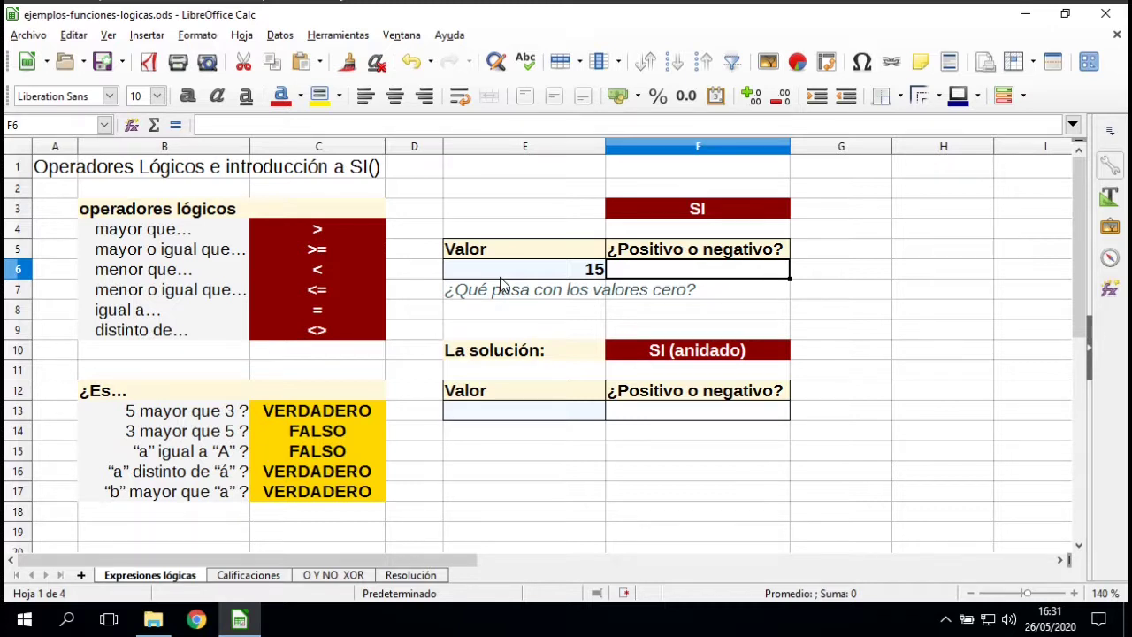
Step: Enter the formula =SI(E6>0;"Positivo";"Negativo") in F6 to classify the value in E6
type("=s")
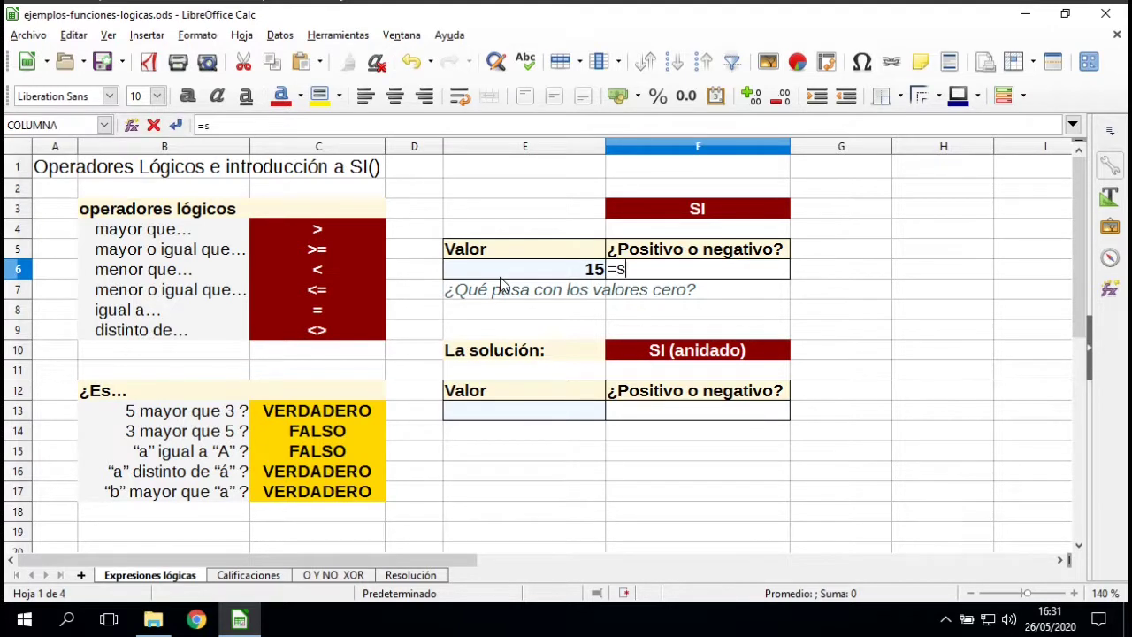
type("i(")
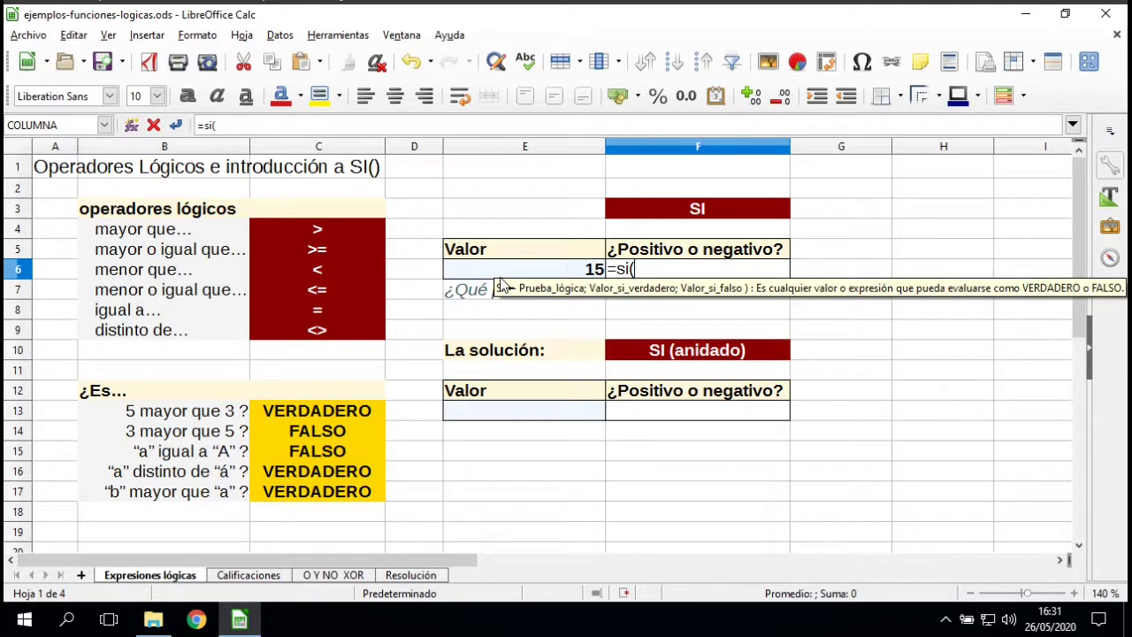
left_click(549, 270)
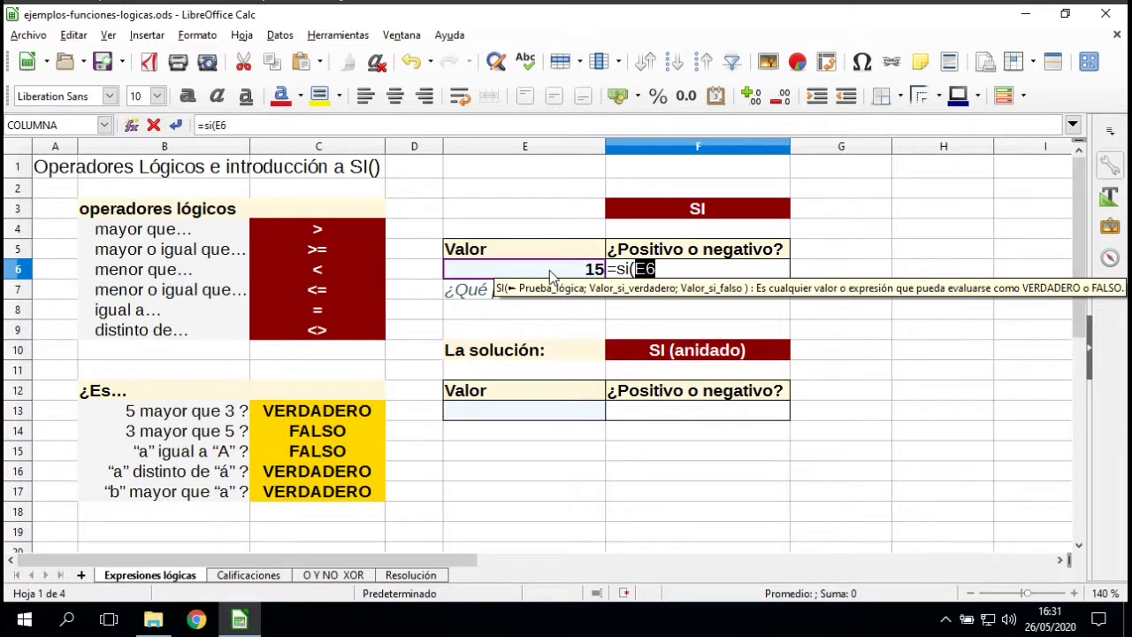
type(">0")
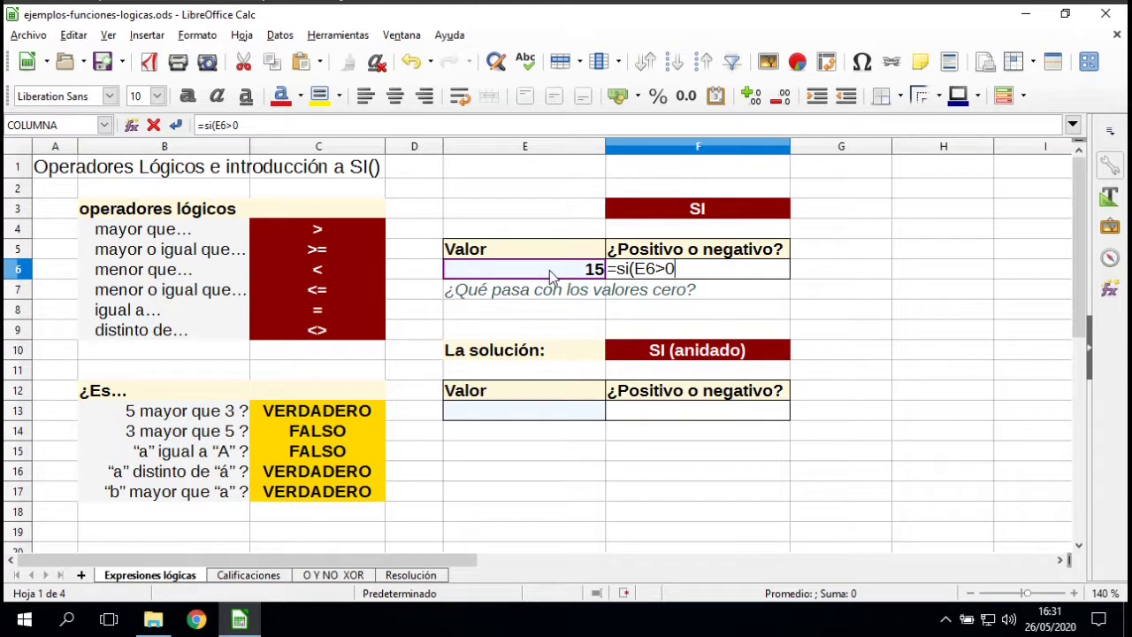
type(";")
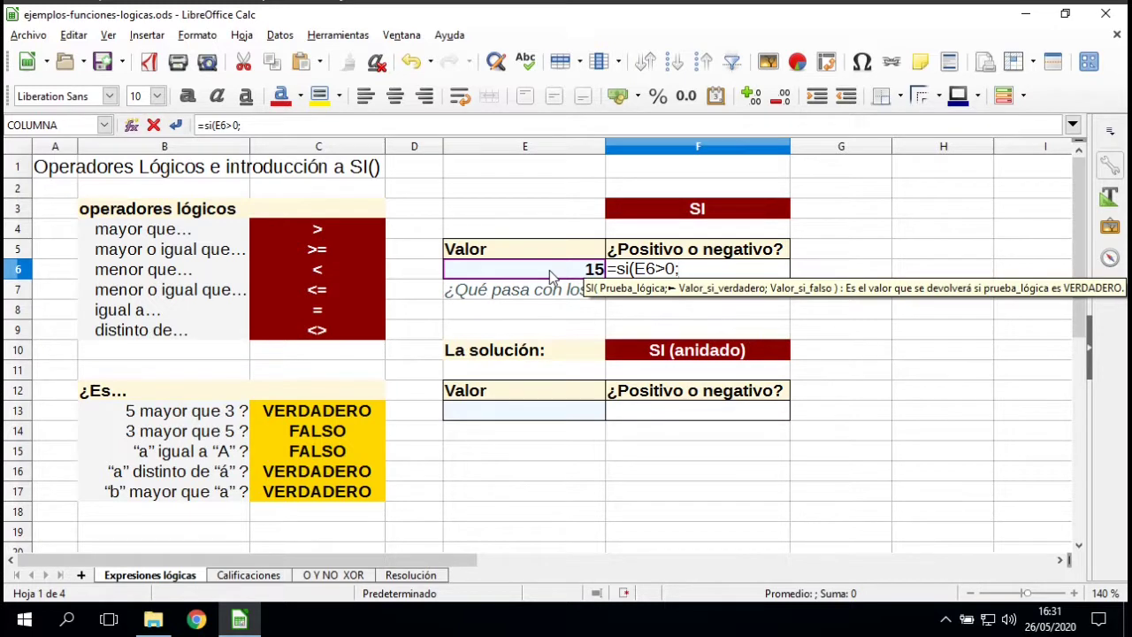
type("\"")
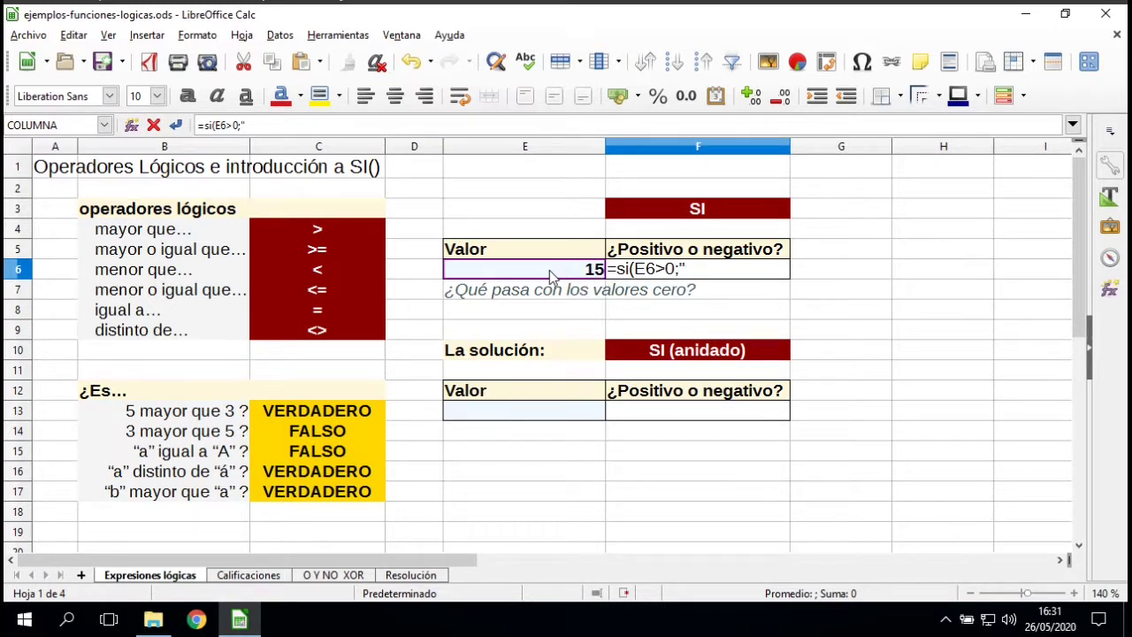
type("Positivo\"")
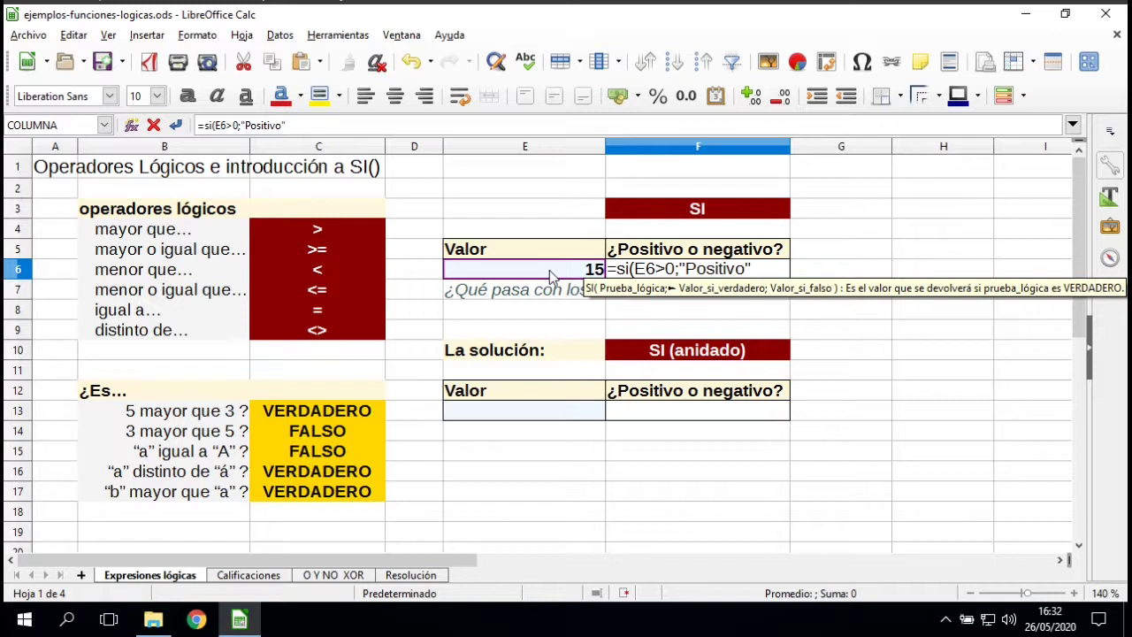
type(";")
type("\"Nega")
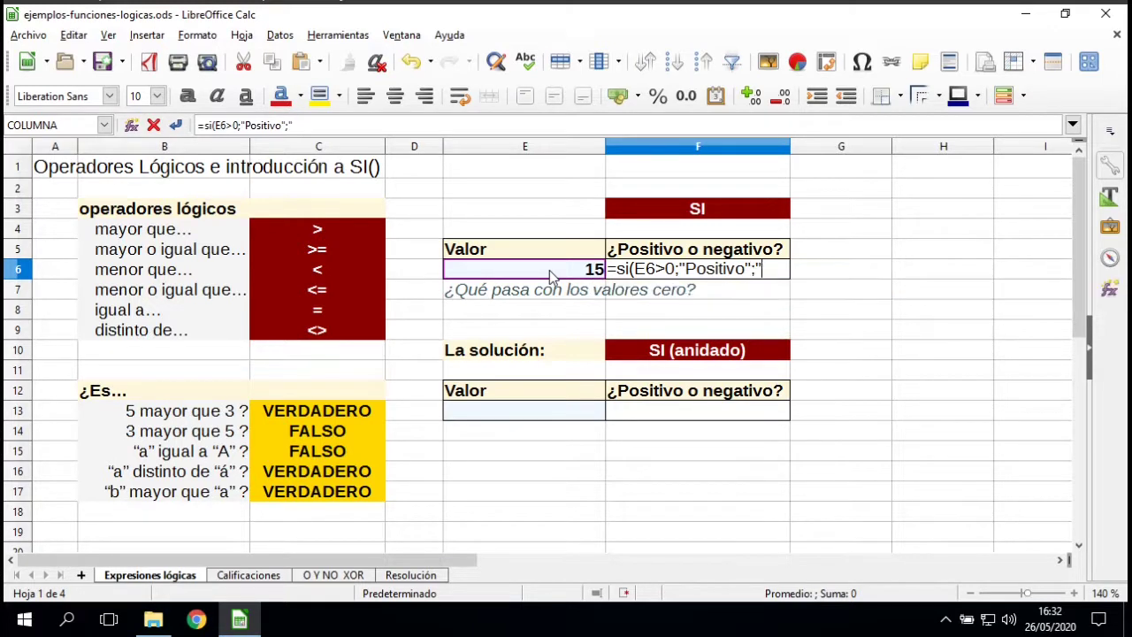
type("tivo\")")
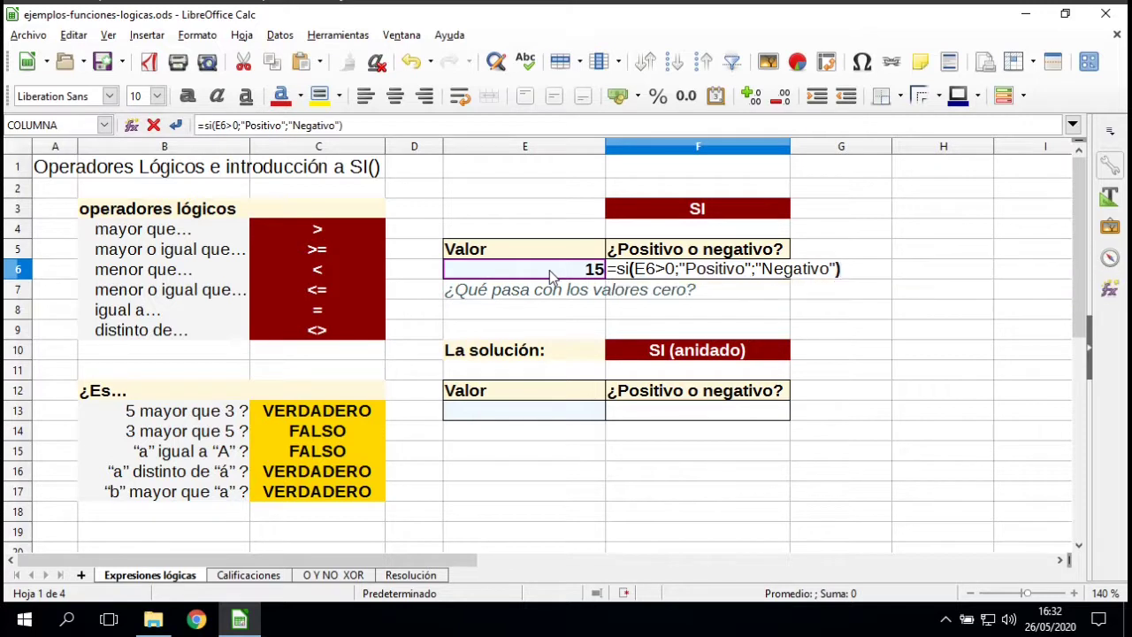
key("Return")
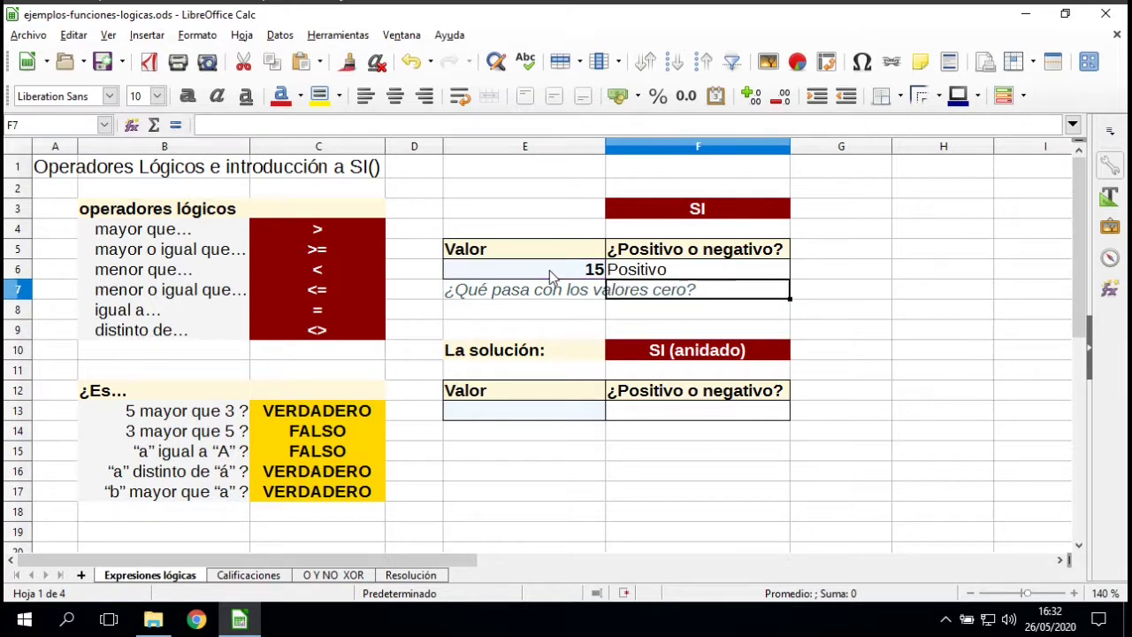
Step: Center the contents of F6:F7 and of the nested example's result cell F13 horizontally
left_click_drag(708, 276, 713, 295)
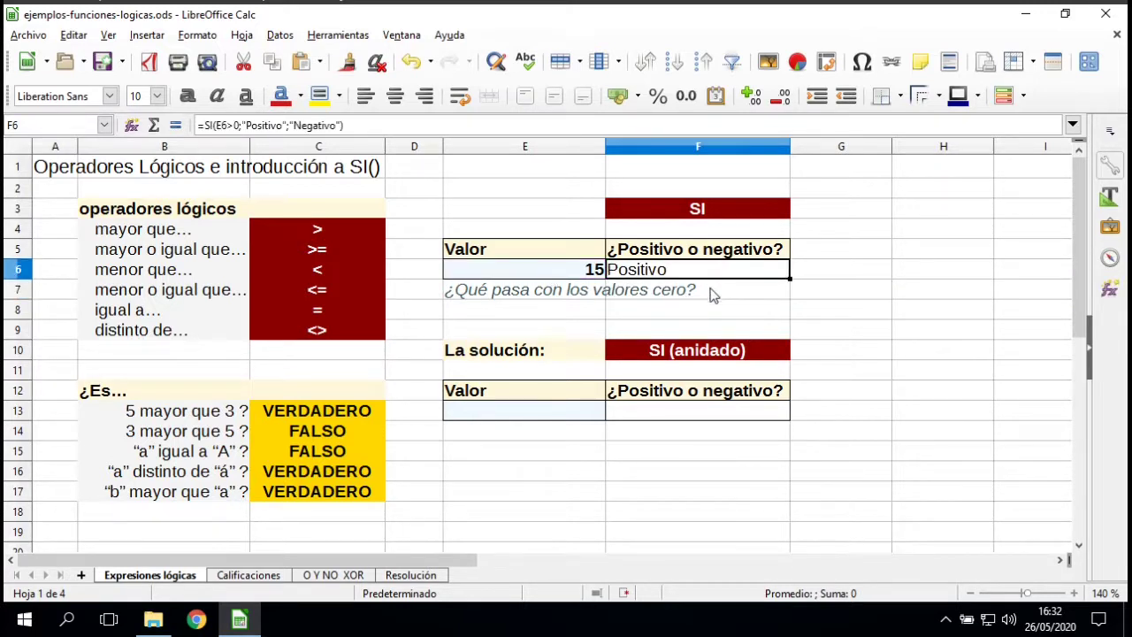
left_click(394, 95)
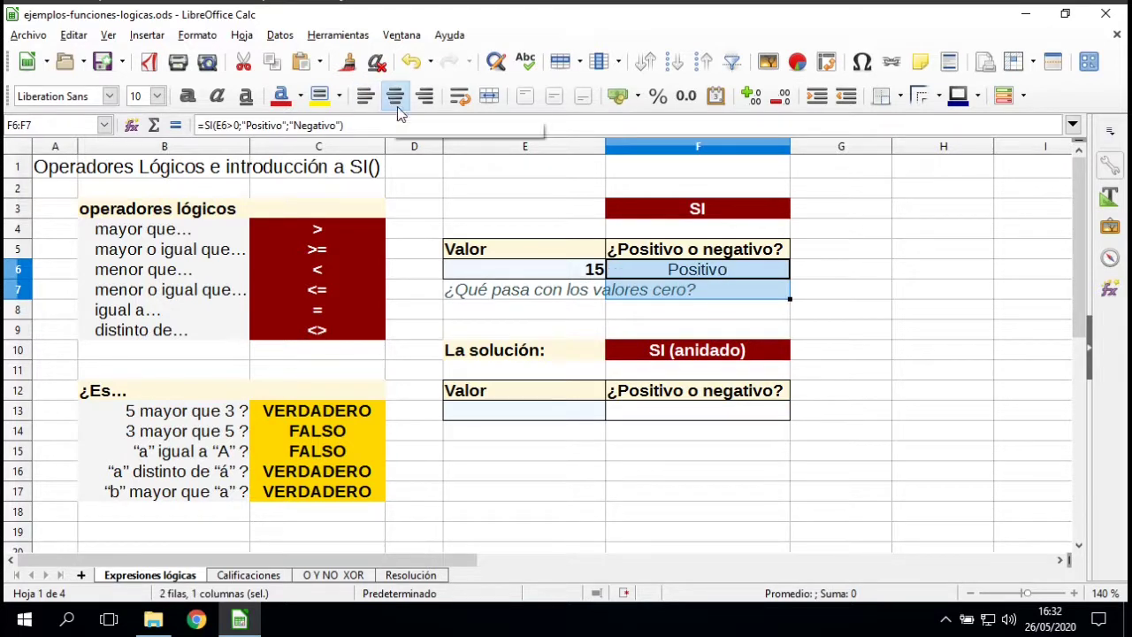
left_click(718, 277)
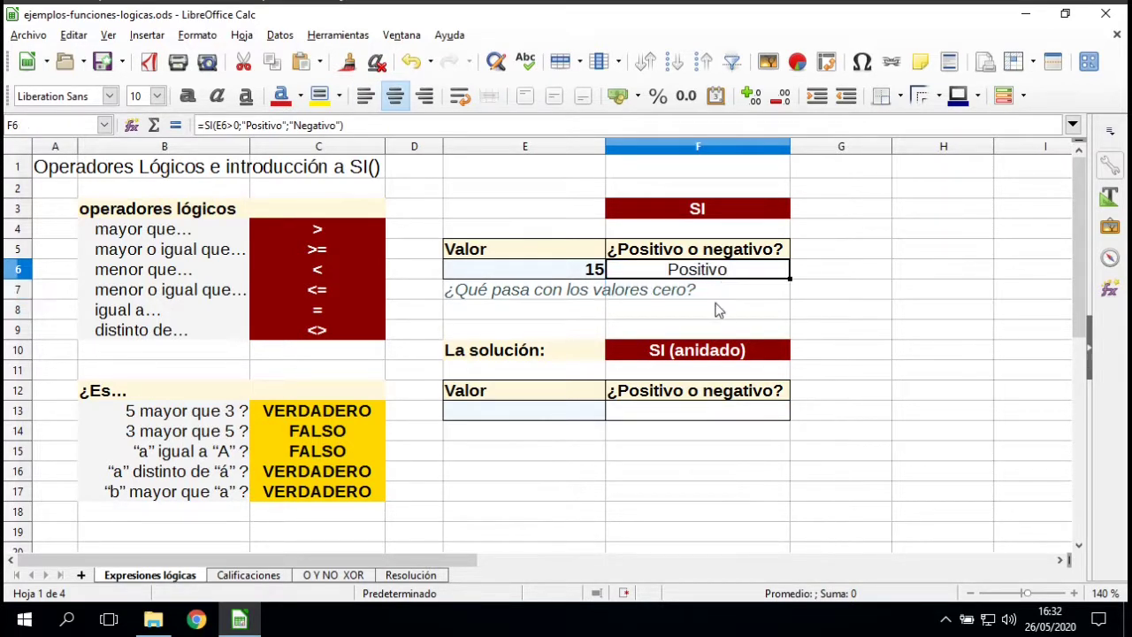
left_click(699, 420)
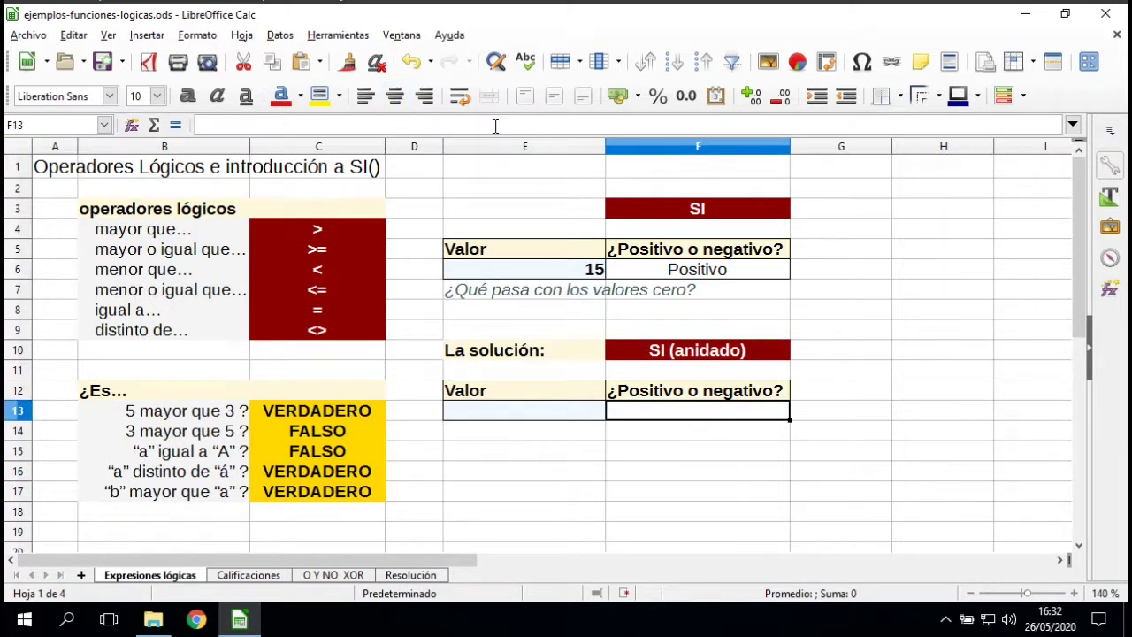
left_click(395, 97)
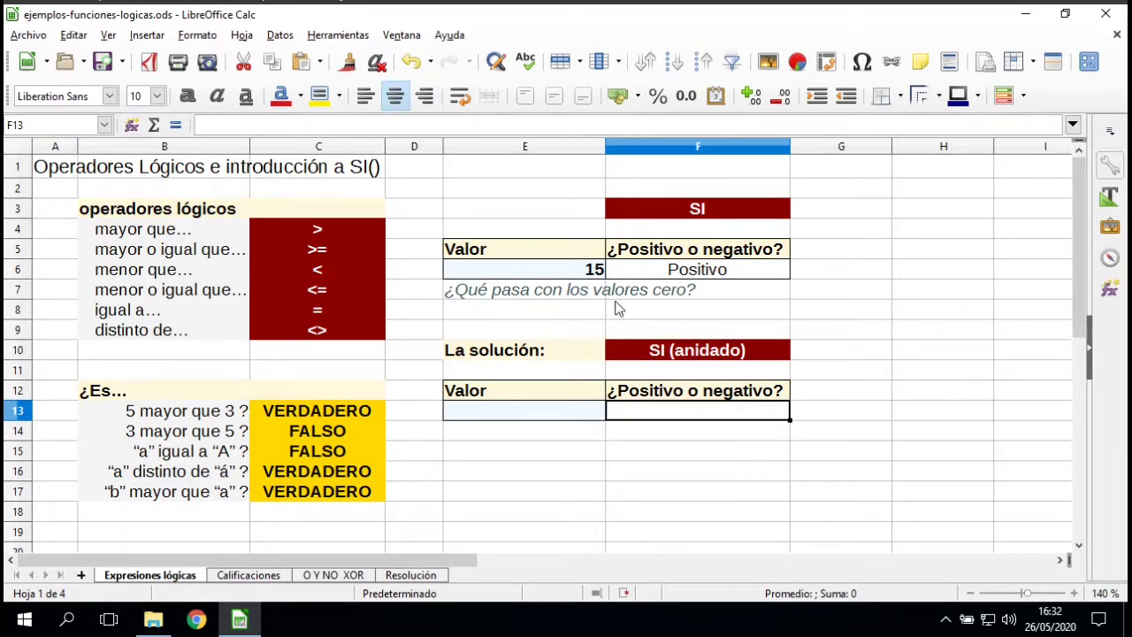
Step: Replace the value in E6 with -5 to test the SI formula with a negative number
left_click(519, 272)
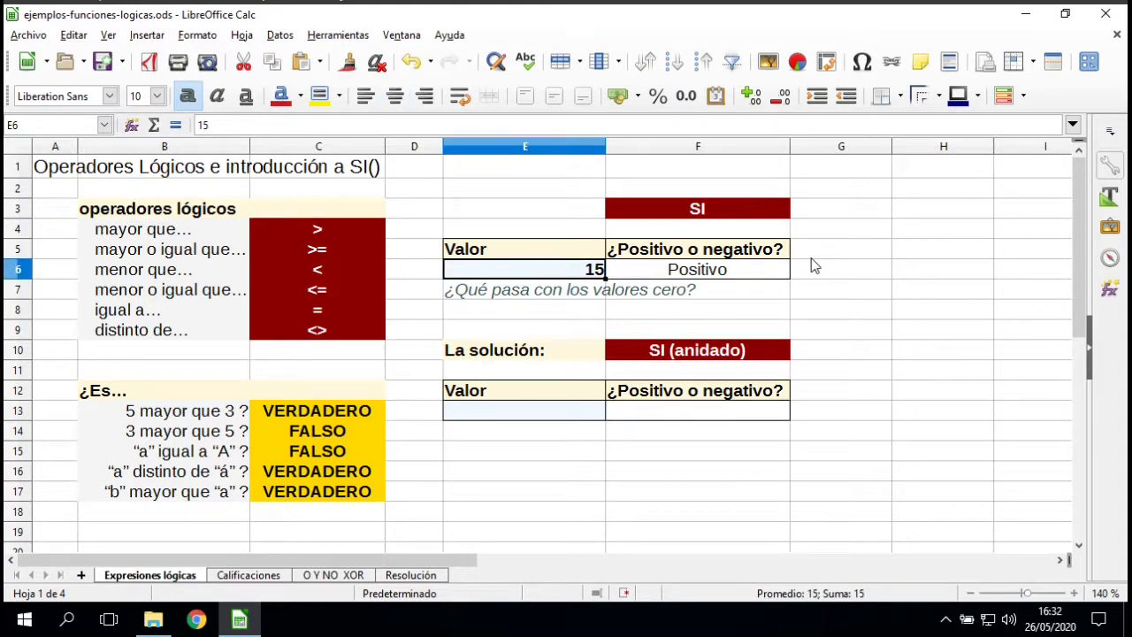
type("-5")
key("Return")
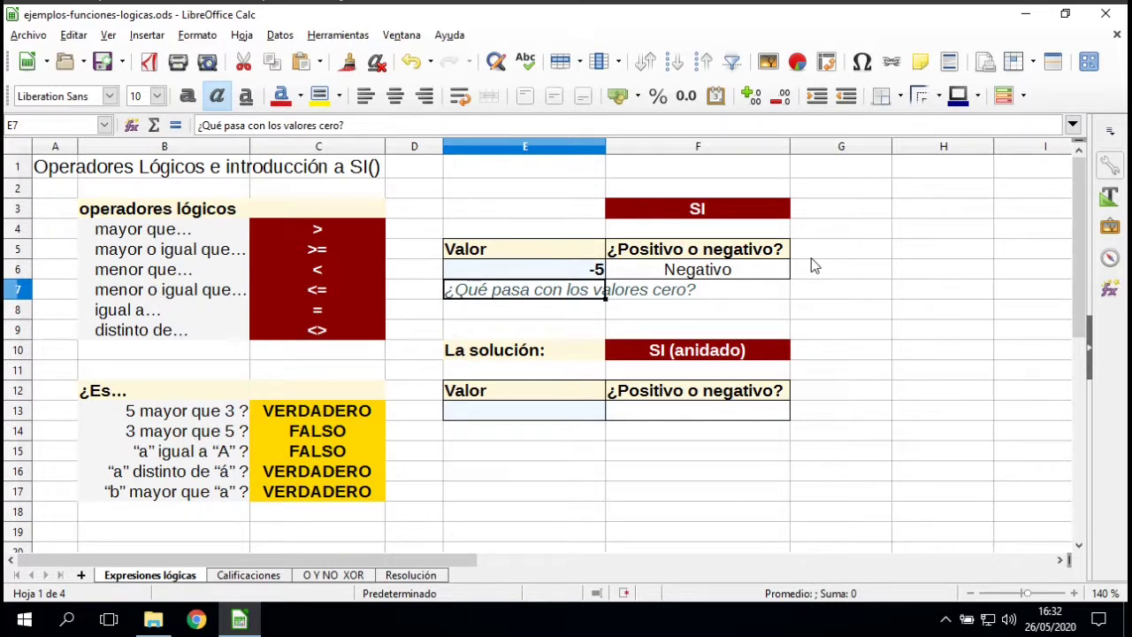
Step: Center the Valor cells E6 and E13 horizontally
key("Up")
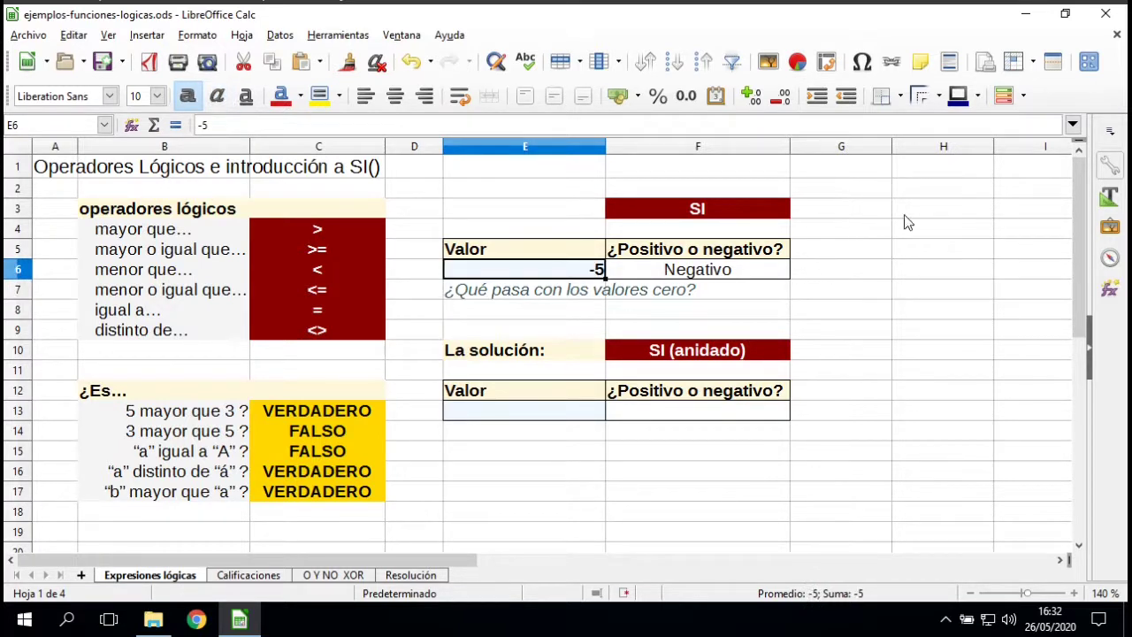
left_click(395, 95)
left_click(487, 411)
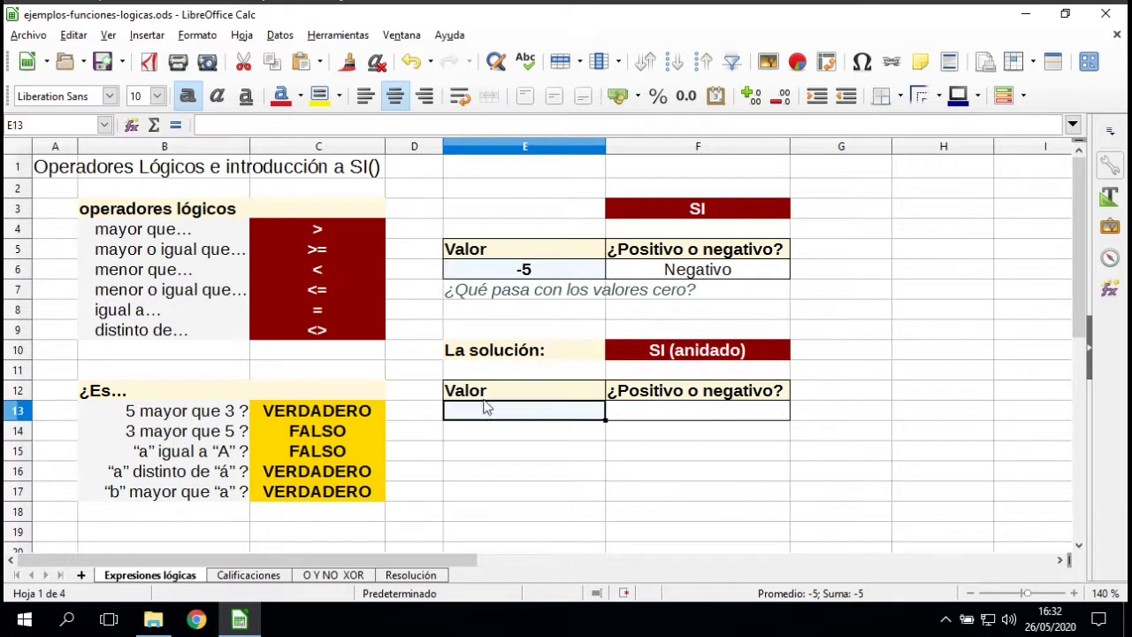
Step: Set E6 to 0 to test the zero case and review the SI formula in F6
left_click(505, 277)
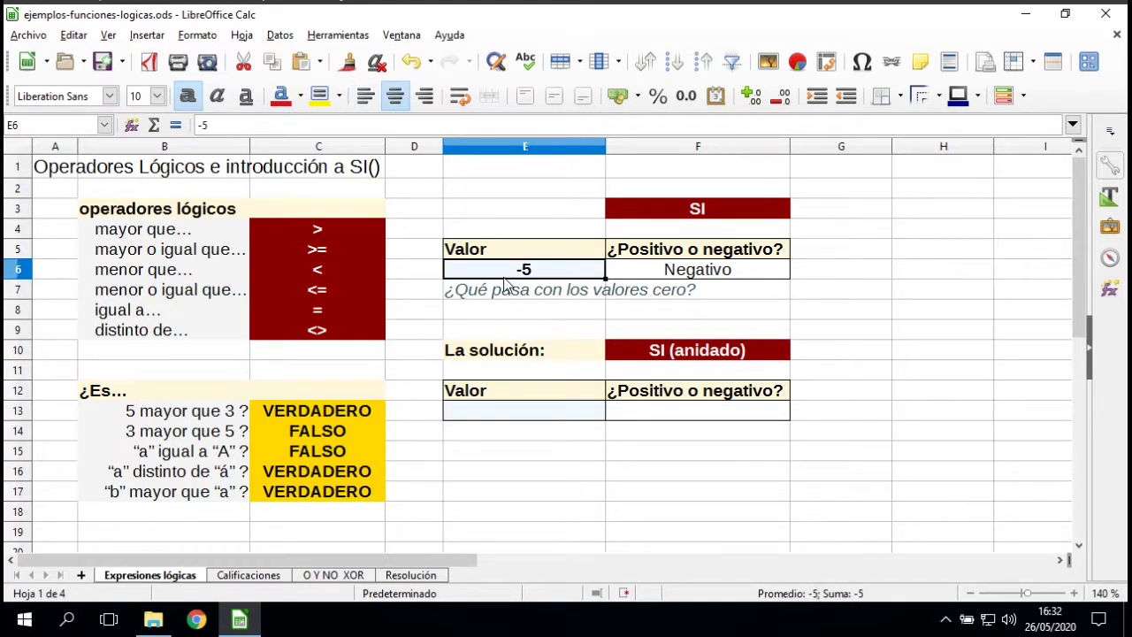
type("0")
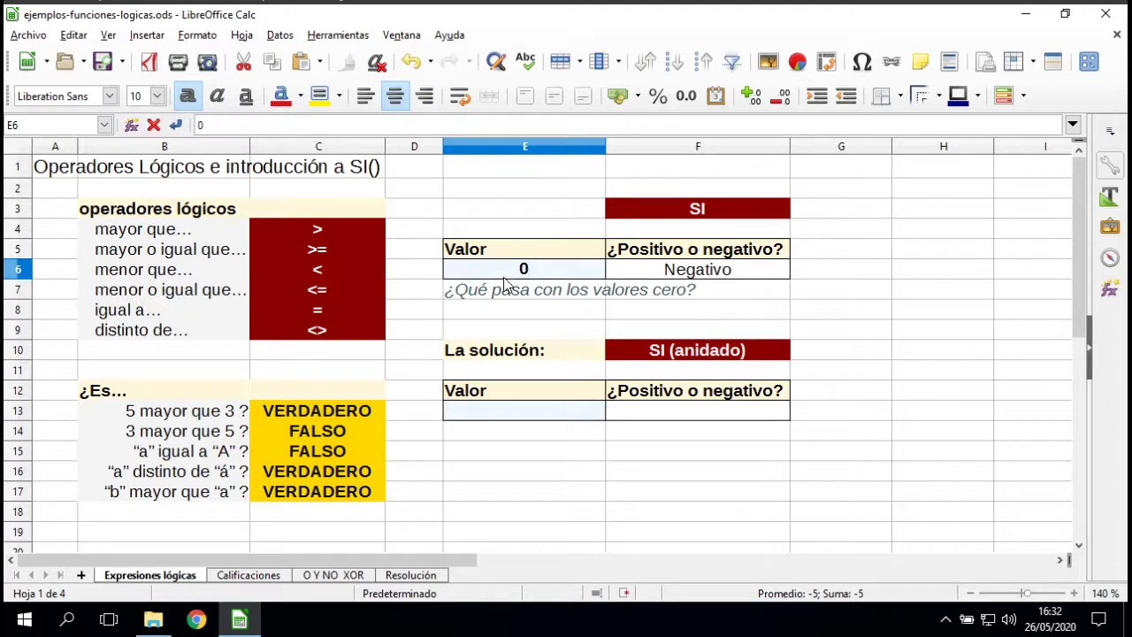
key("Return")
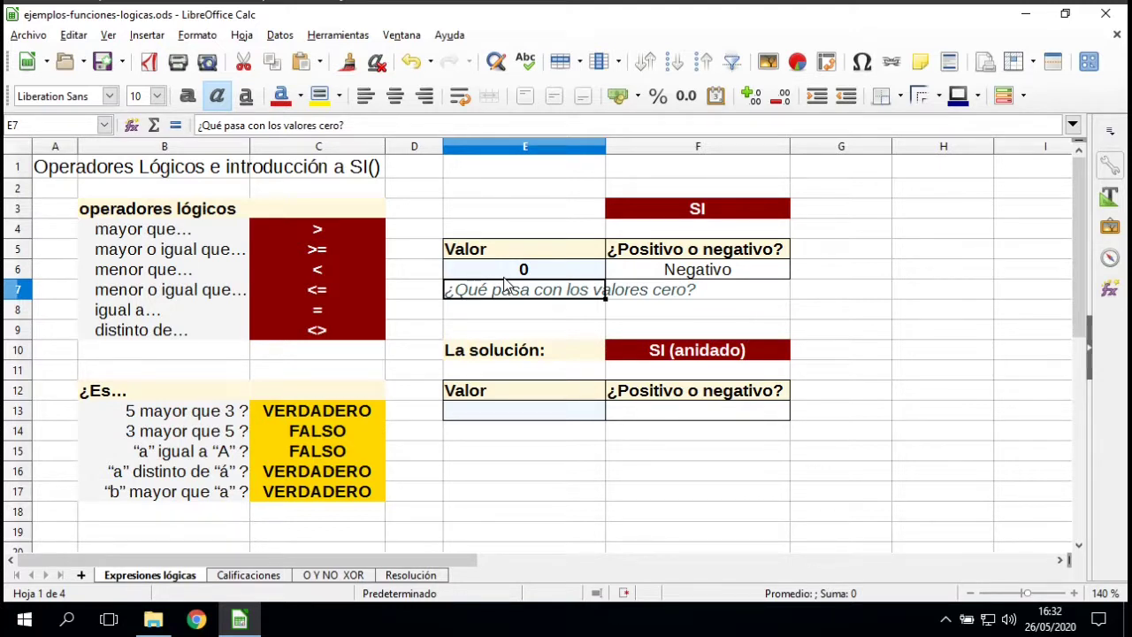
double_click(674, 269)
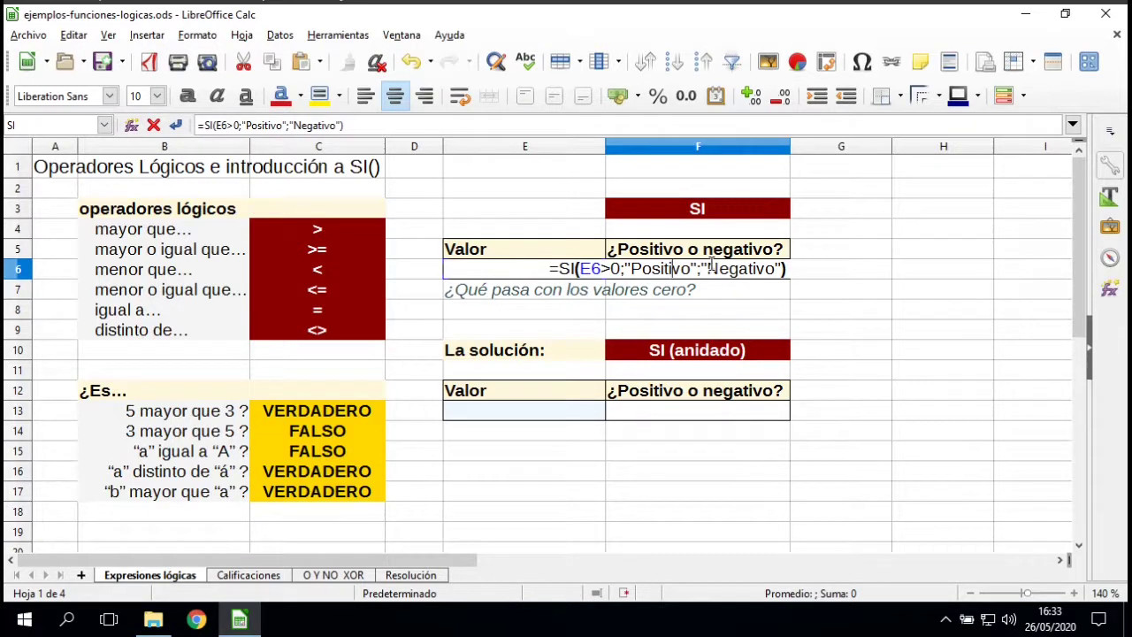
key("Return")
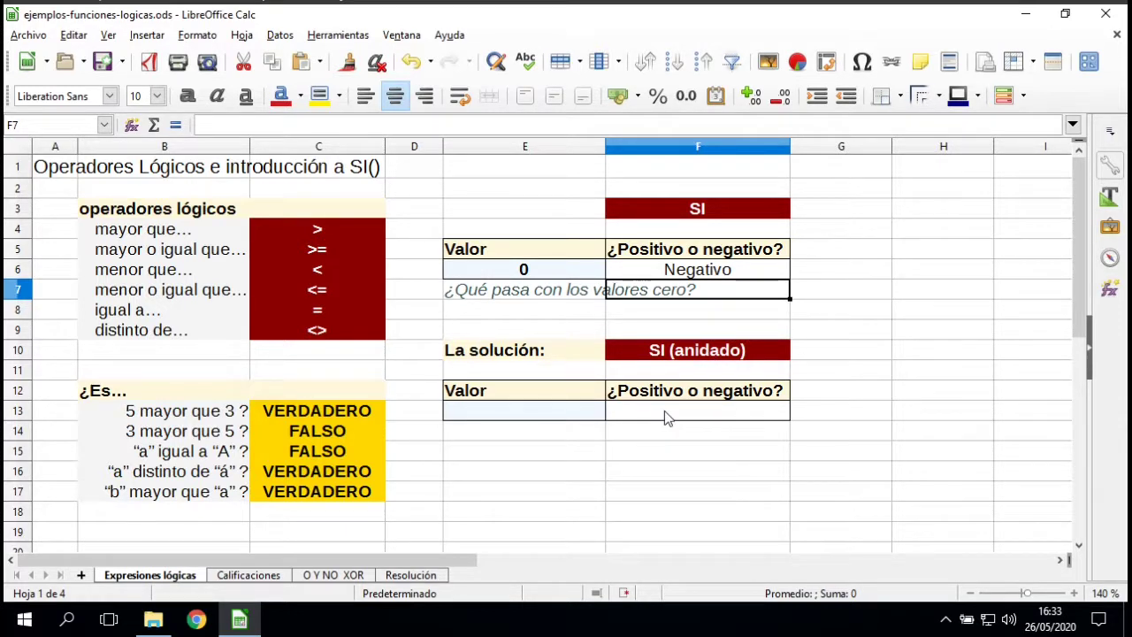
Step: Enter the value 15 in E13, under the Valor heading of the nested SI example
left_click(499, 415)
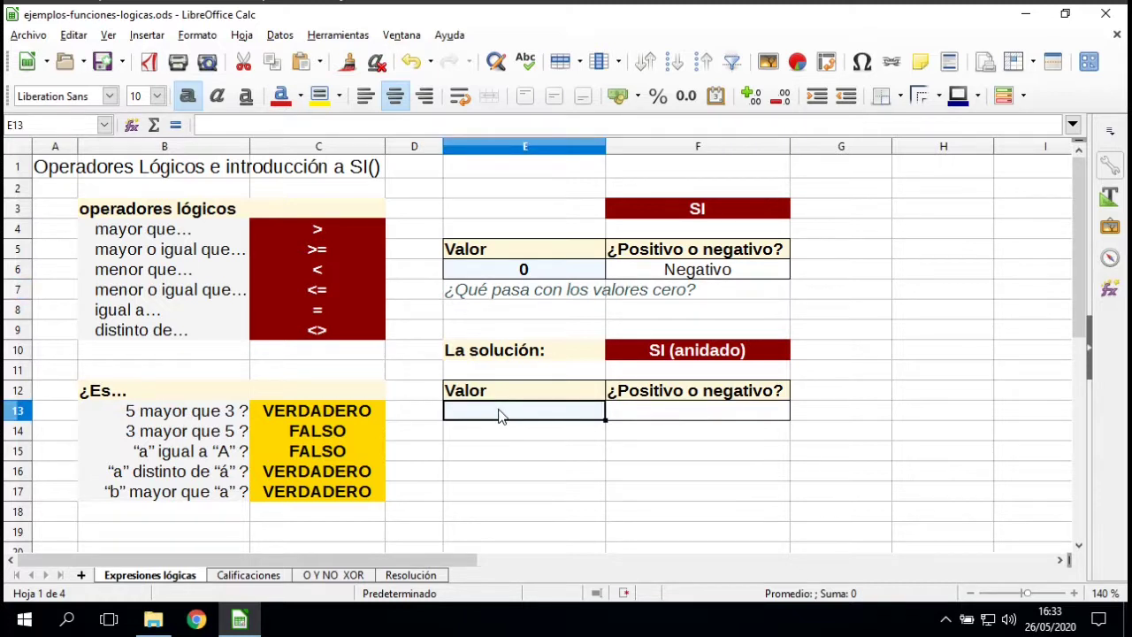
type("15")
key("Return")
left_click(499, 414)
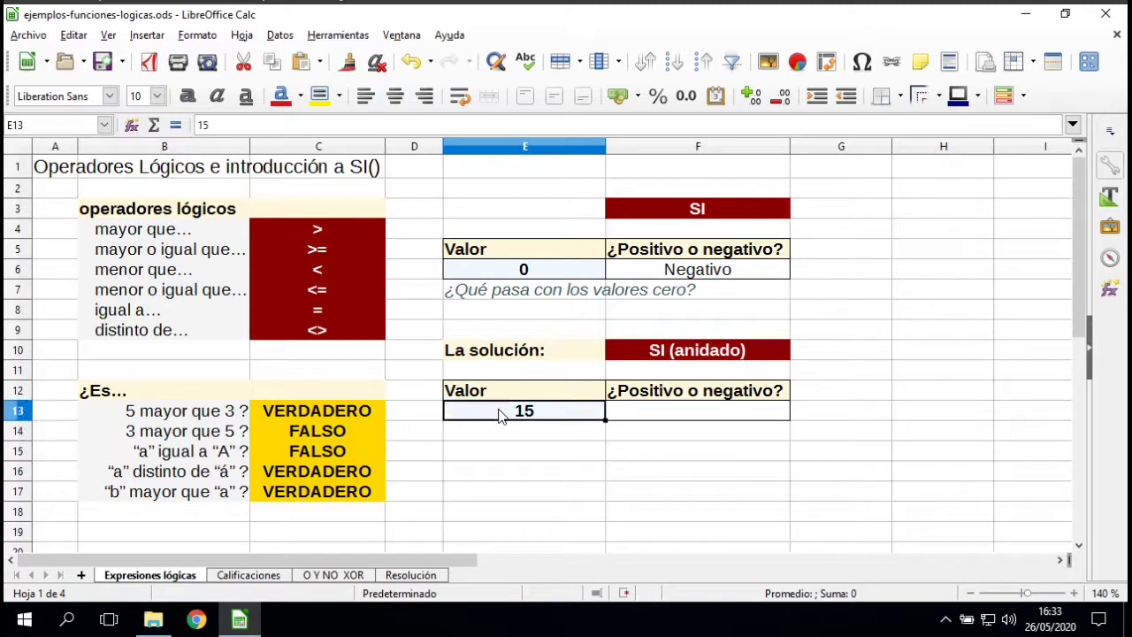
Step: Start an SI formula in F13 with the condition E13>>0 and "Positivo" as its true value
key("Tab")
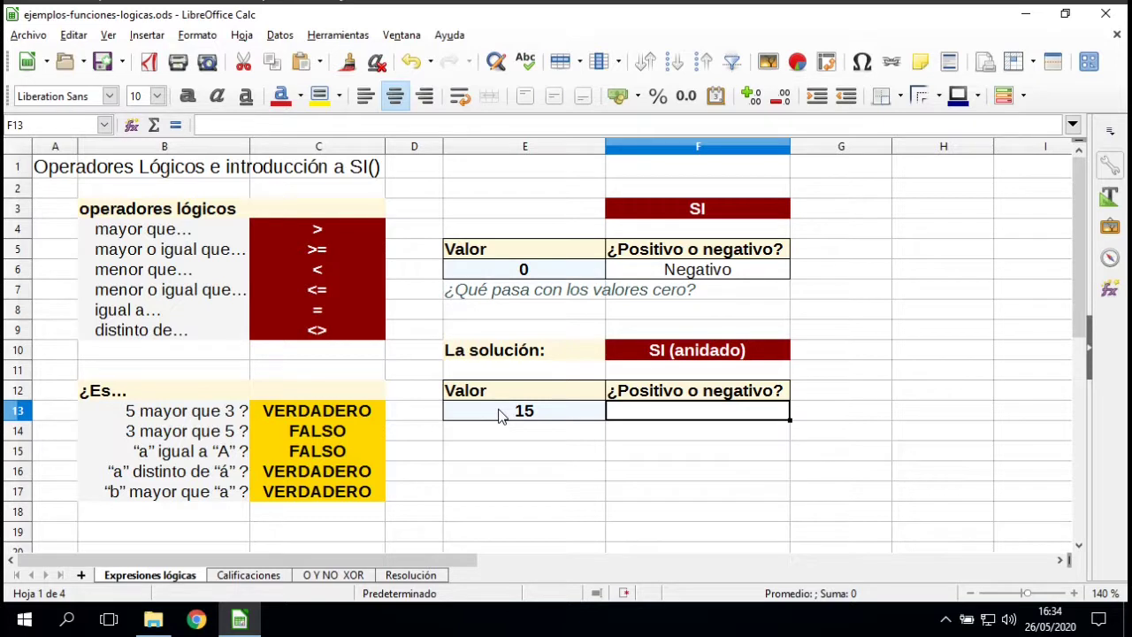
type("=")
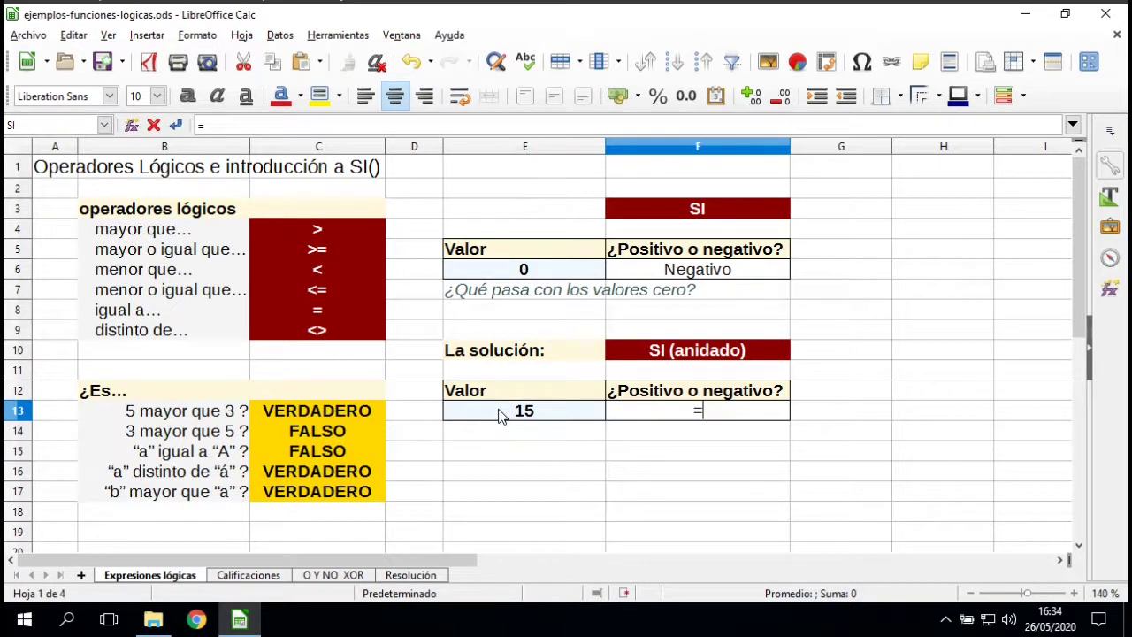
type("si(")
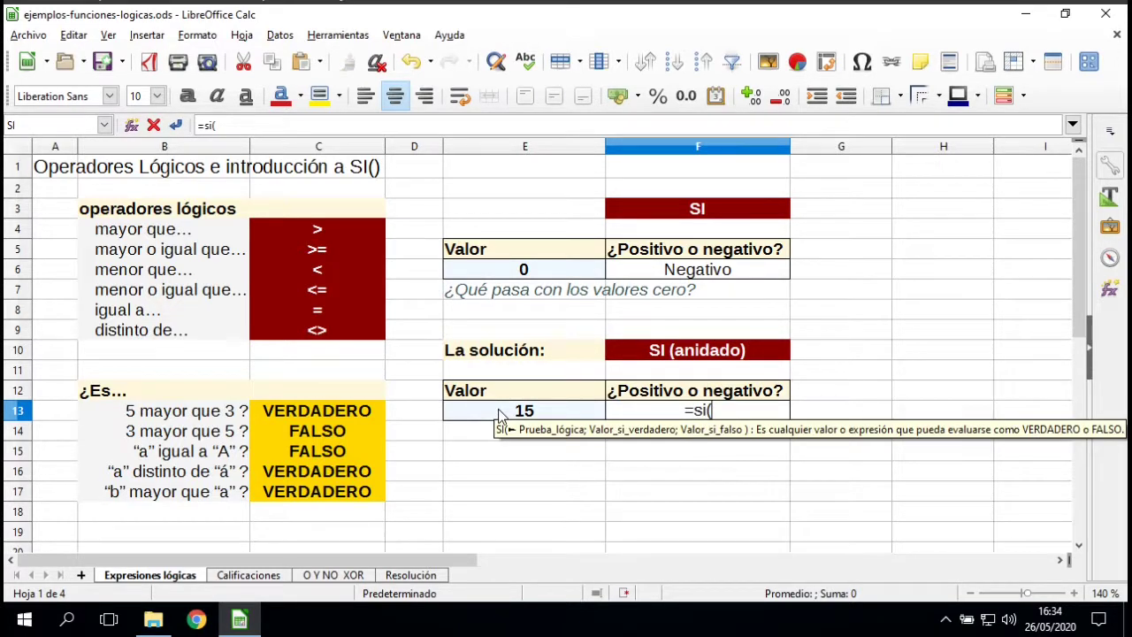
left_click(499, 412)
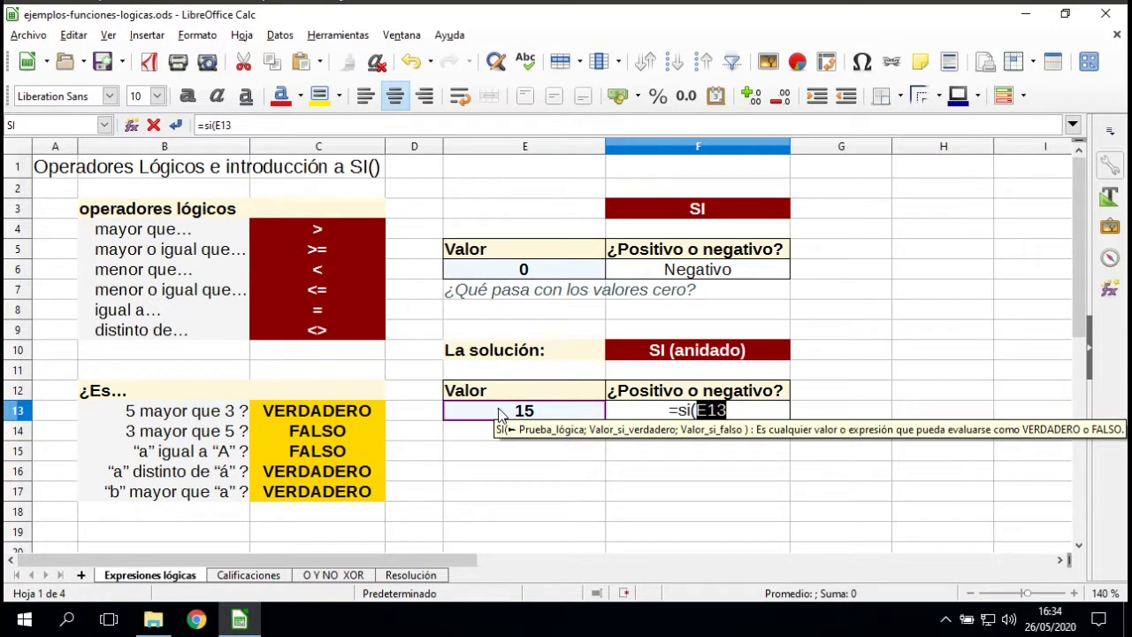
type(">>0")
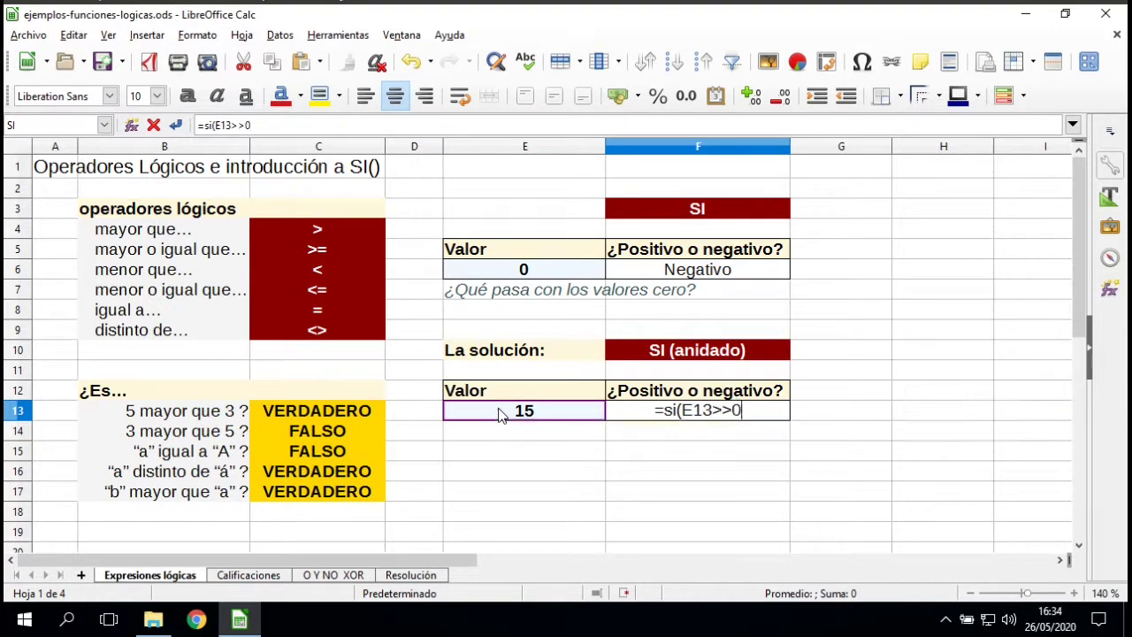
type(";!Po")
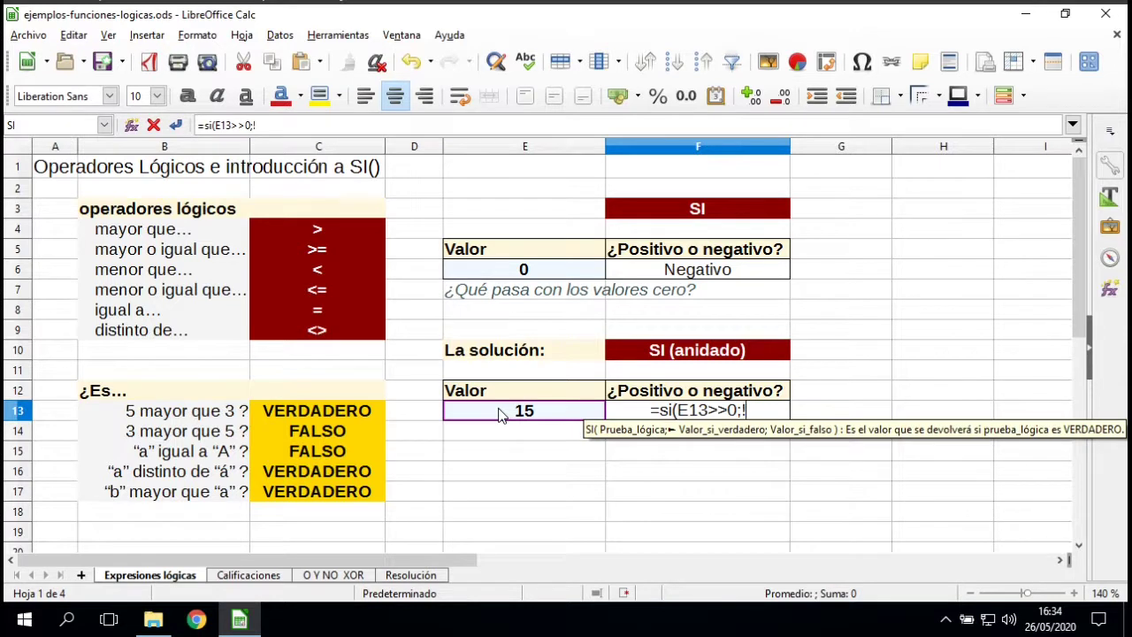
key("BackSpace")
key("BackSpace")
key("BackSpace")
type("\"Posi")
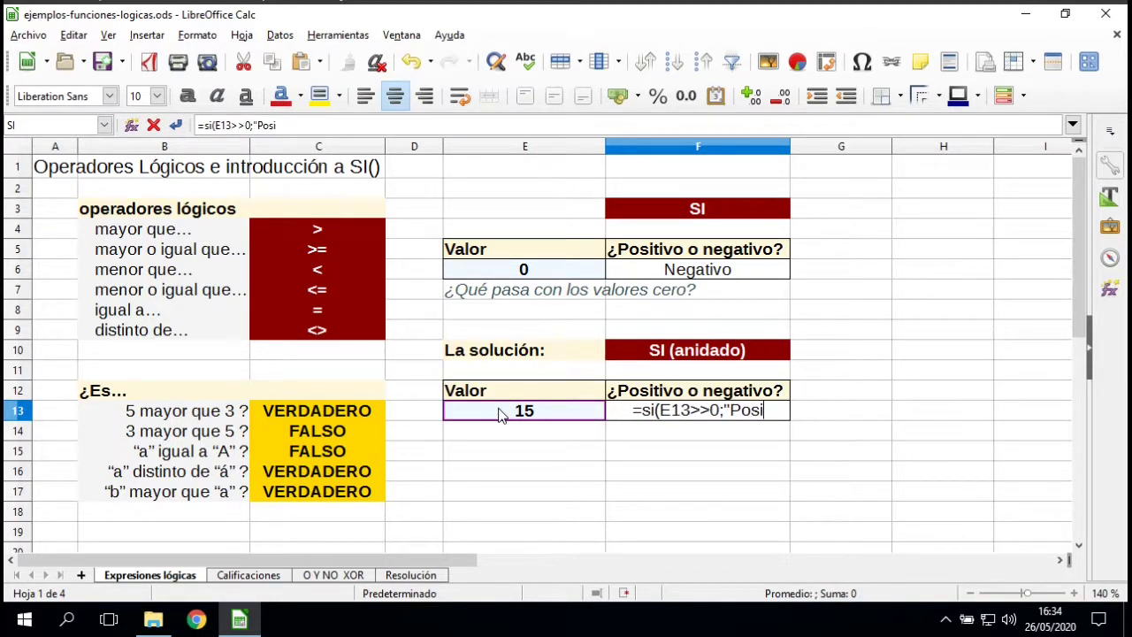
type("tivo")
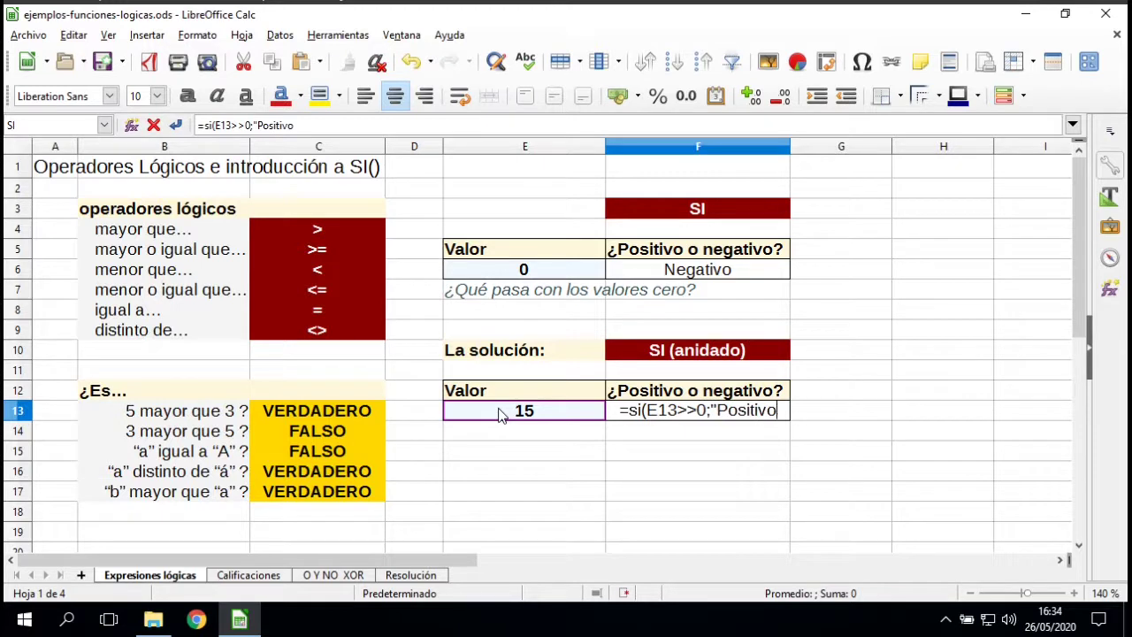
type("\"")
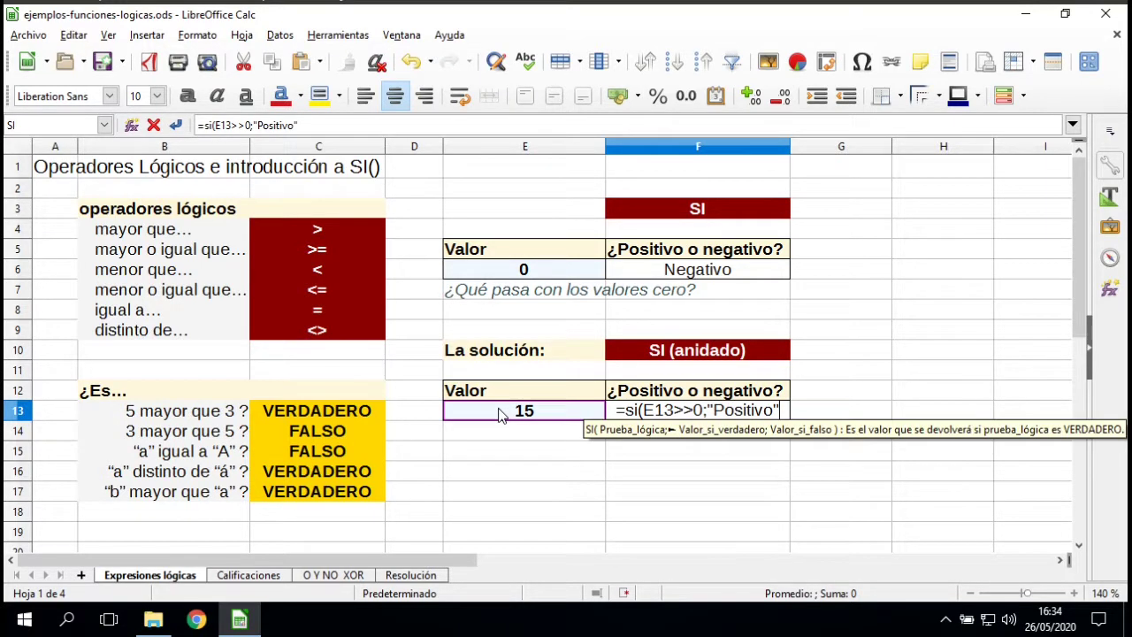
Step: Nest a second SI with the test E13=0 as the false value, and correct the first condition to E13>0
type(";")
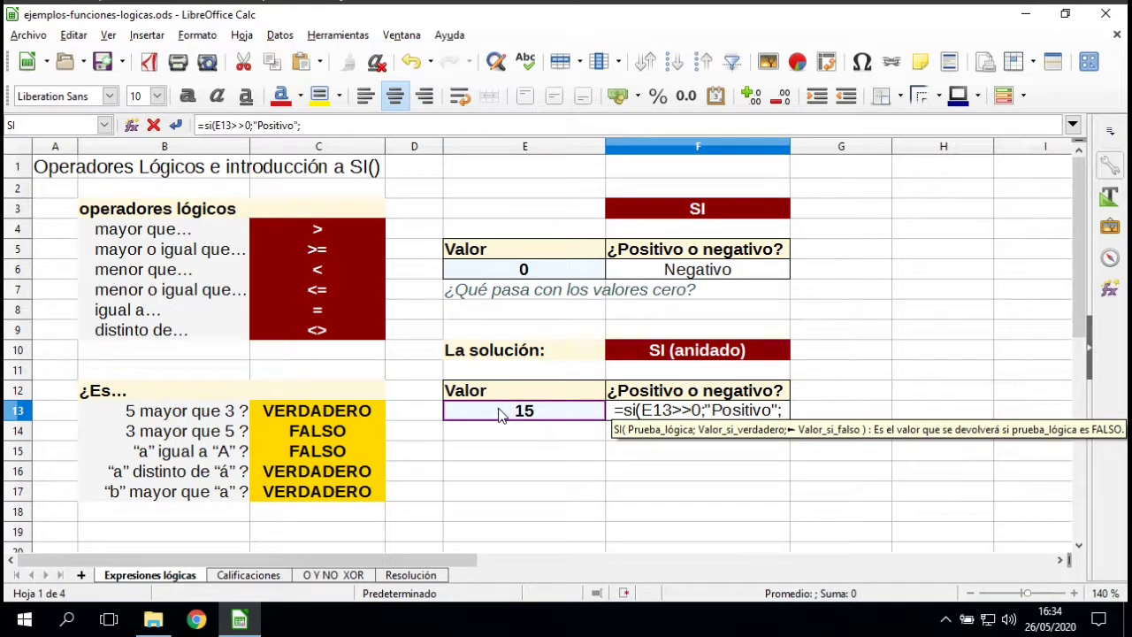
type("si(")
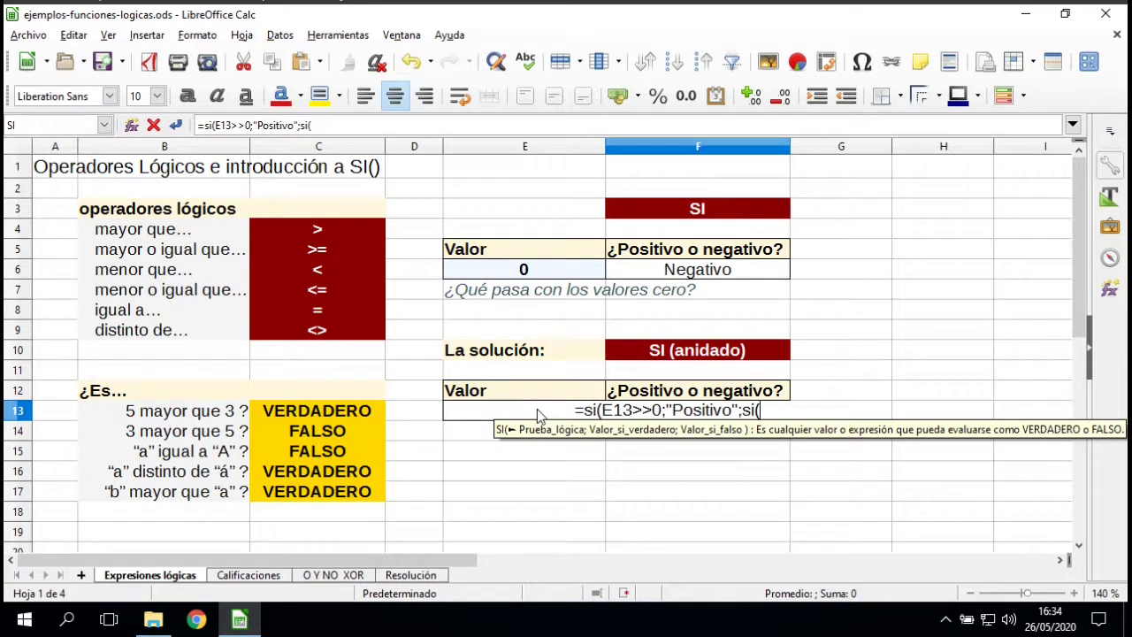
left_click(537, 408)
type(">")
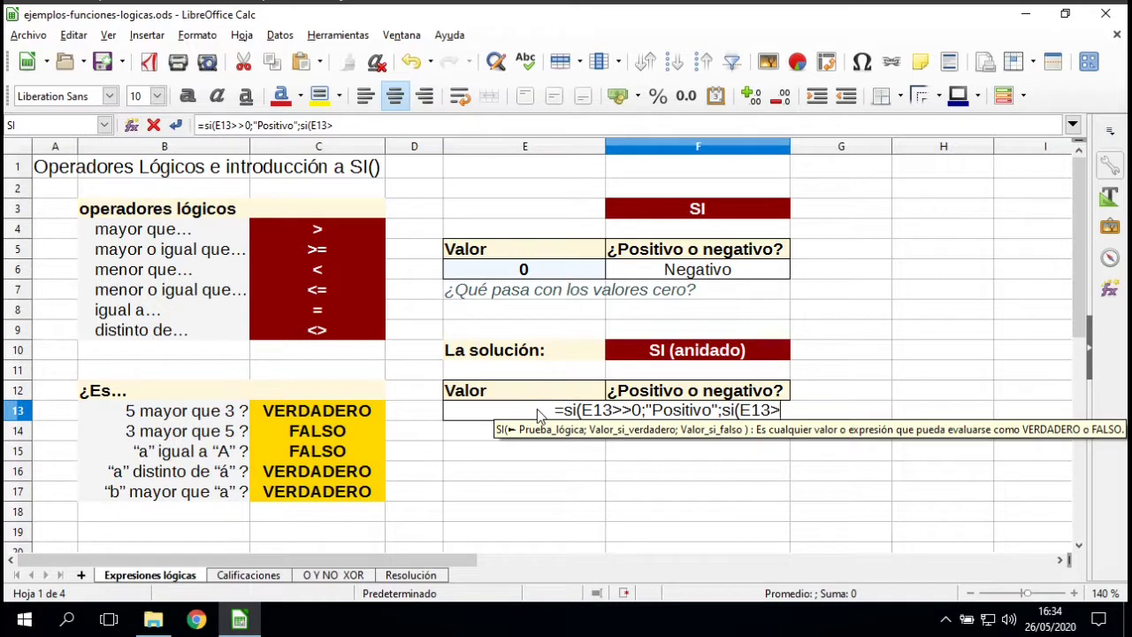
key("BackSpace")
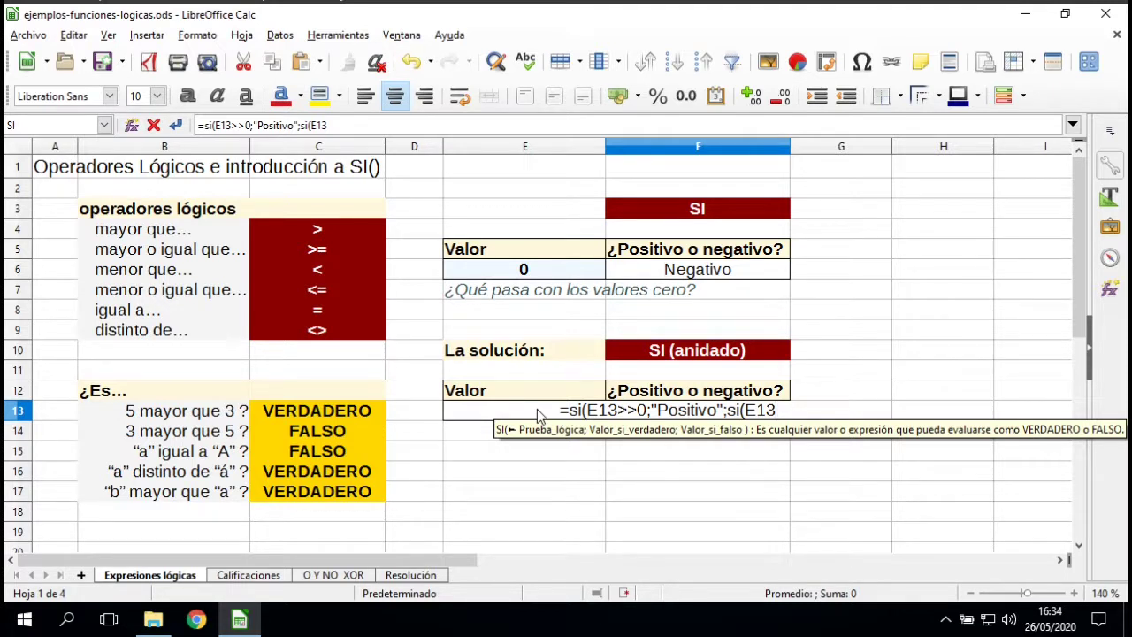
type("=0")
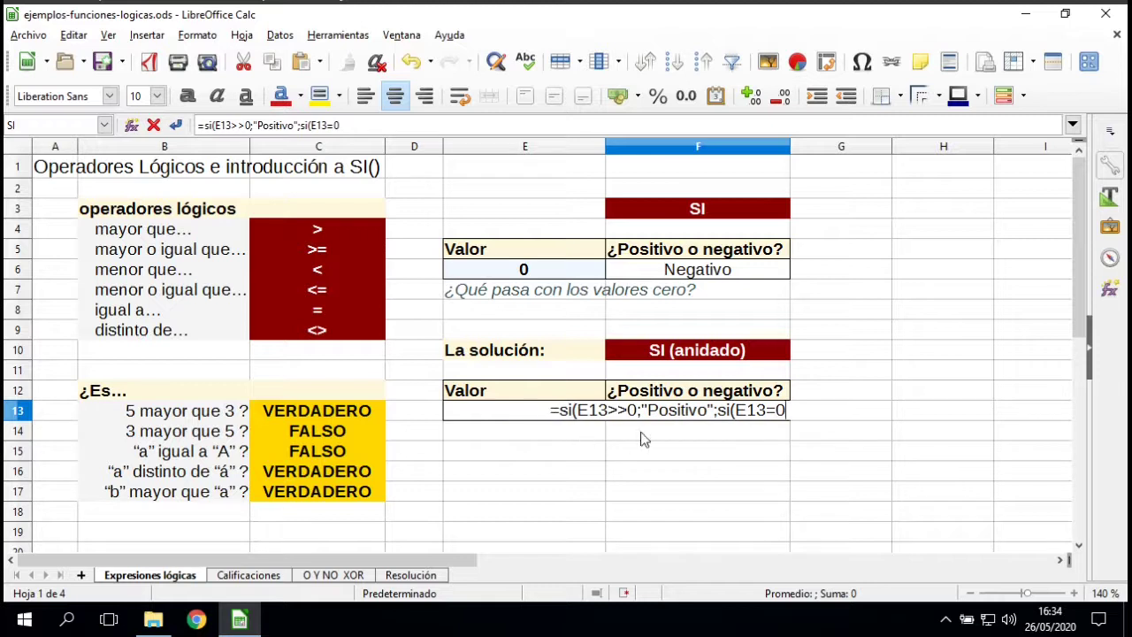
left_click(616, 409)
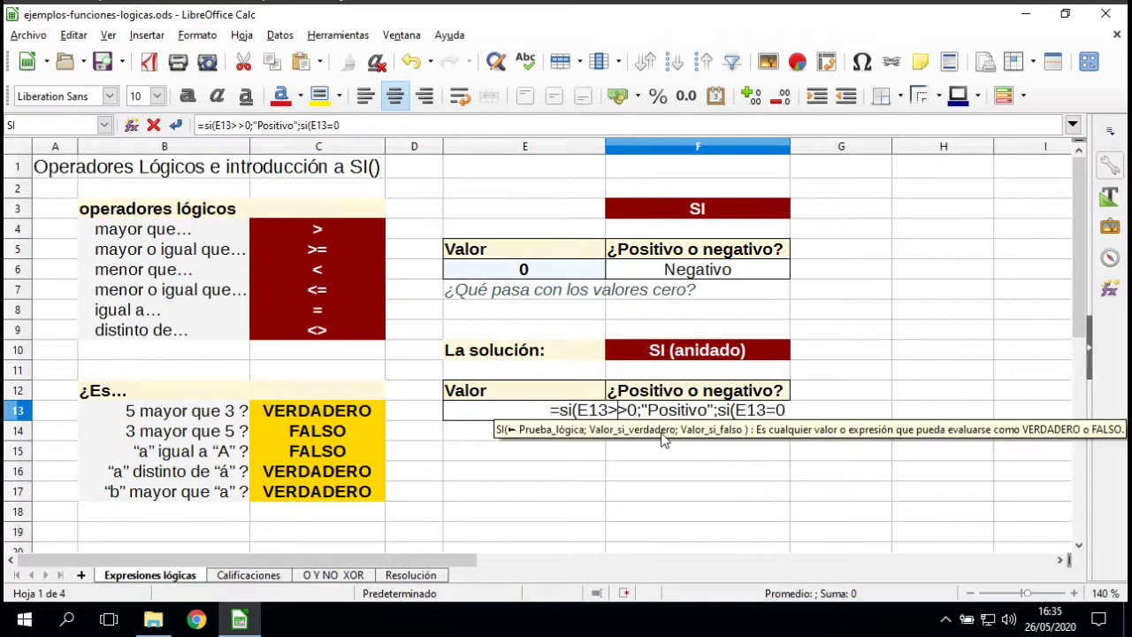
key("BackSpace")
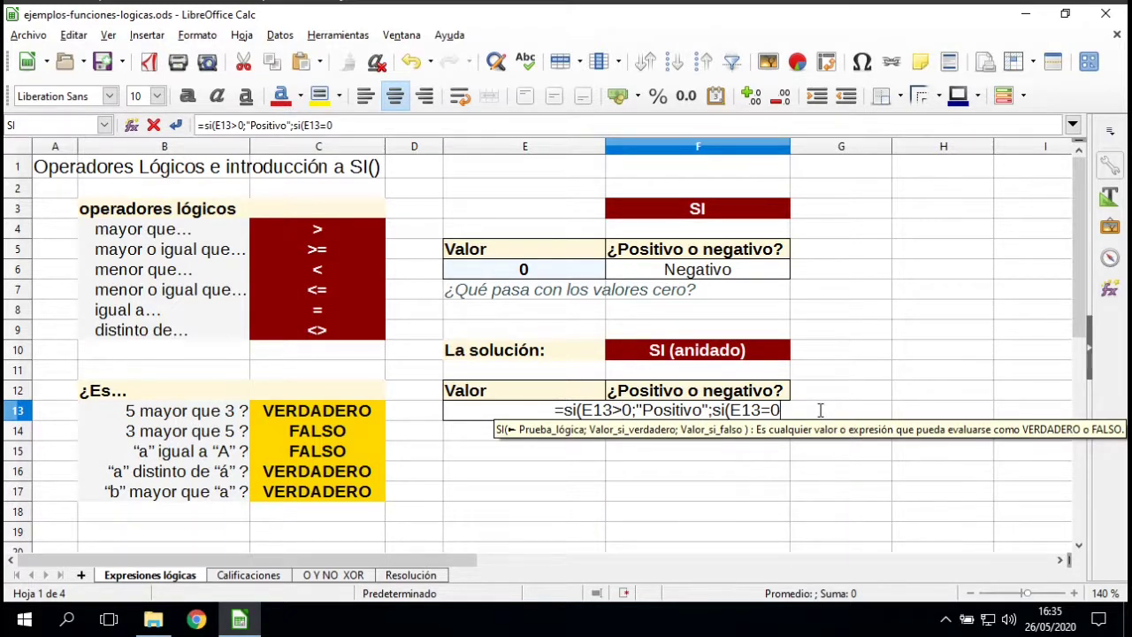
Step: Complete the nested SI in F13 with "Nulo" as its true value and "Negativo" as its false value
type(";\"")
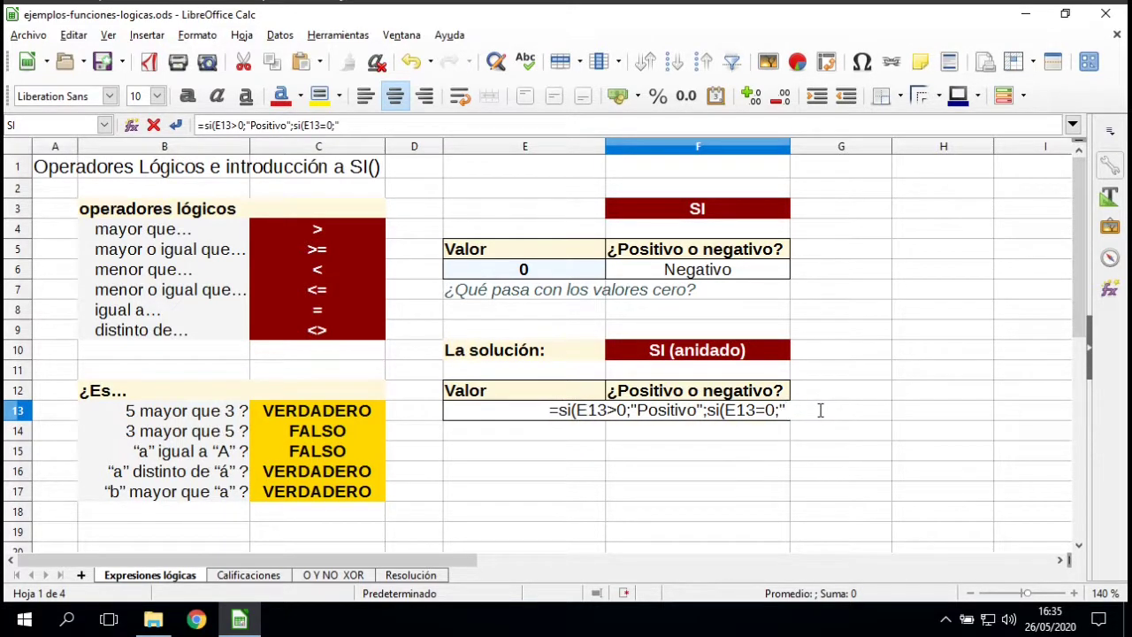
type("Re")
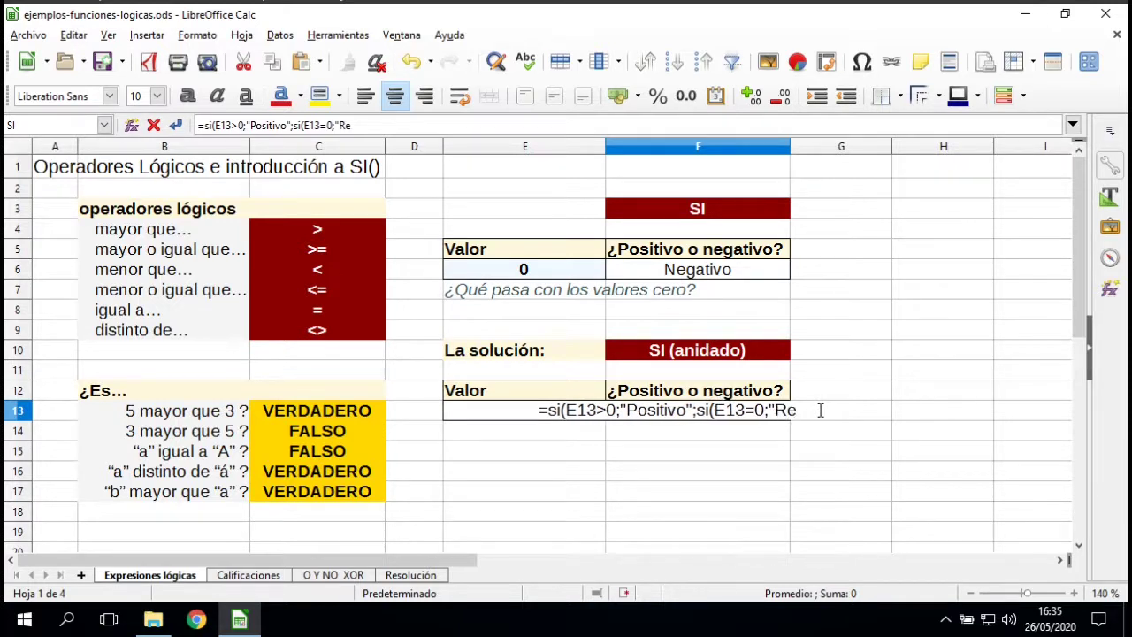
key("BackSpace")
key("BackSpace")
type("Nulo\"")
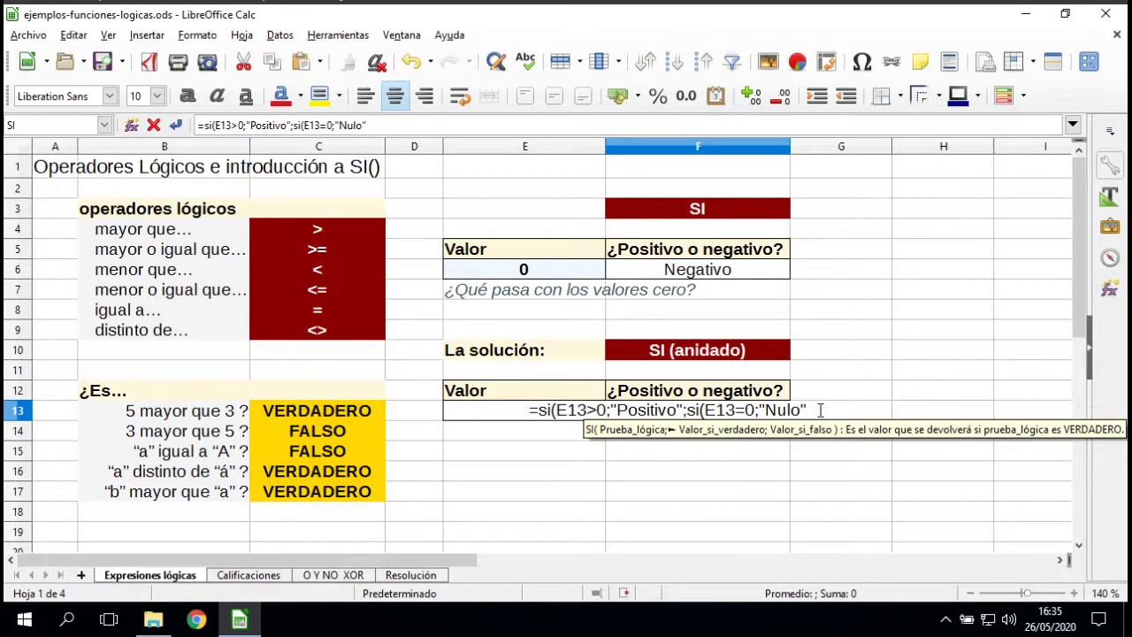
type(";")
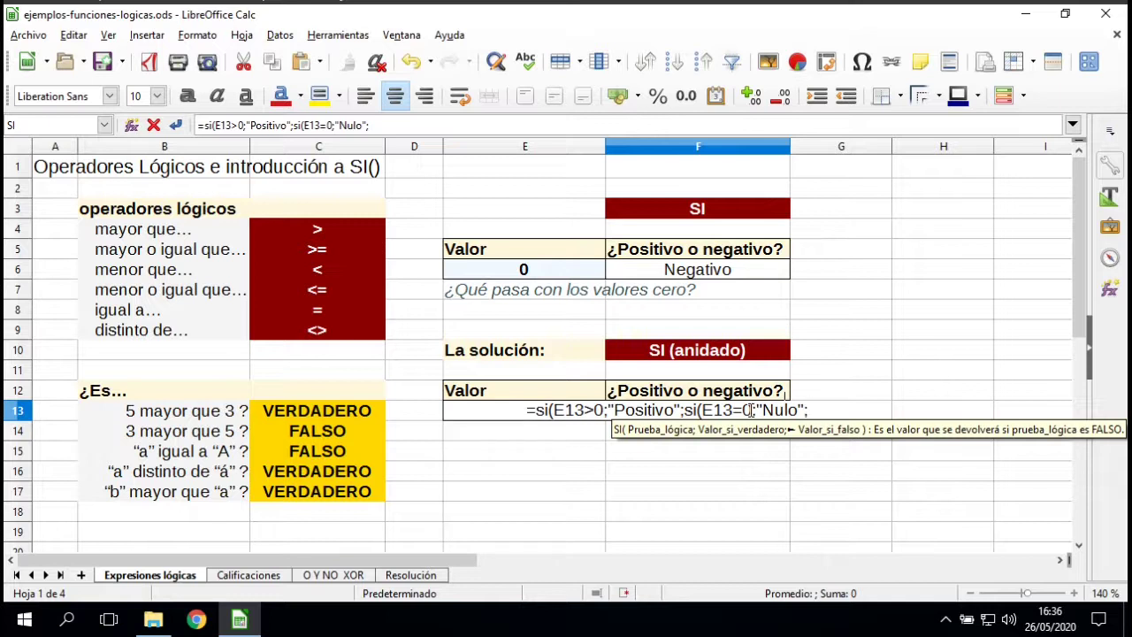
type("\"Ne")
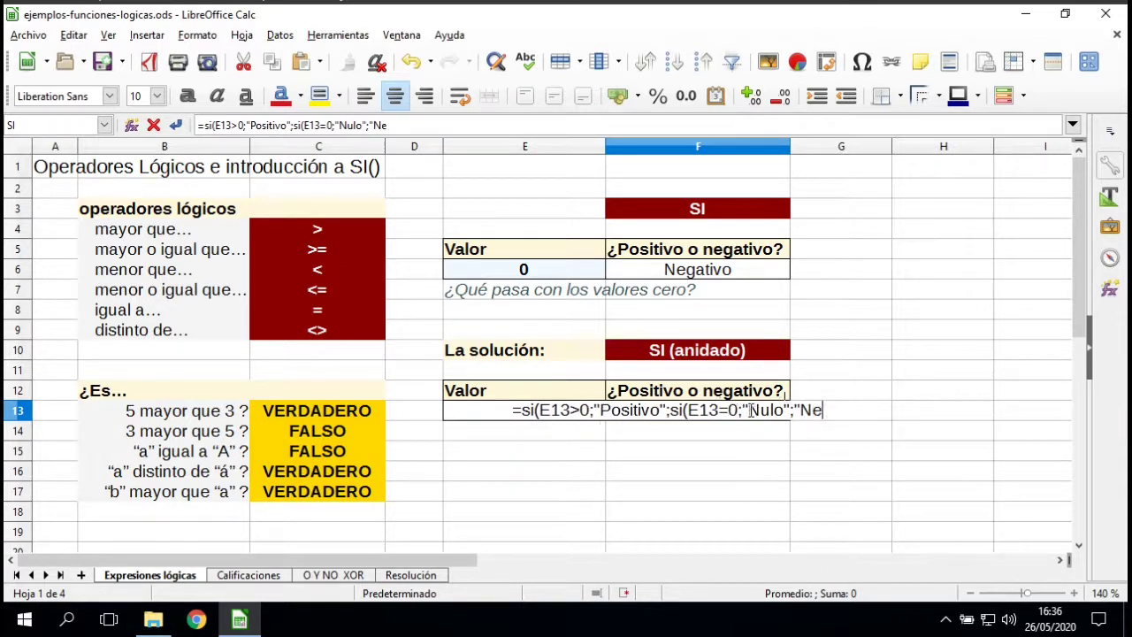
type("gativo\"")
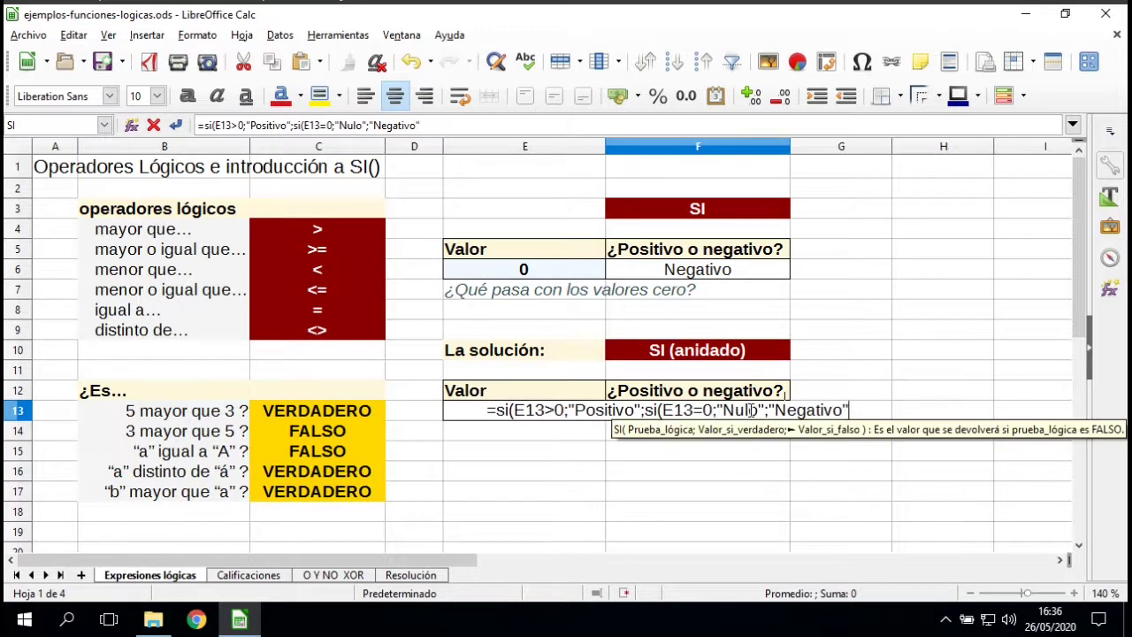
type("))")
key("Return")
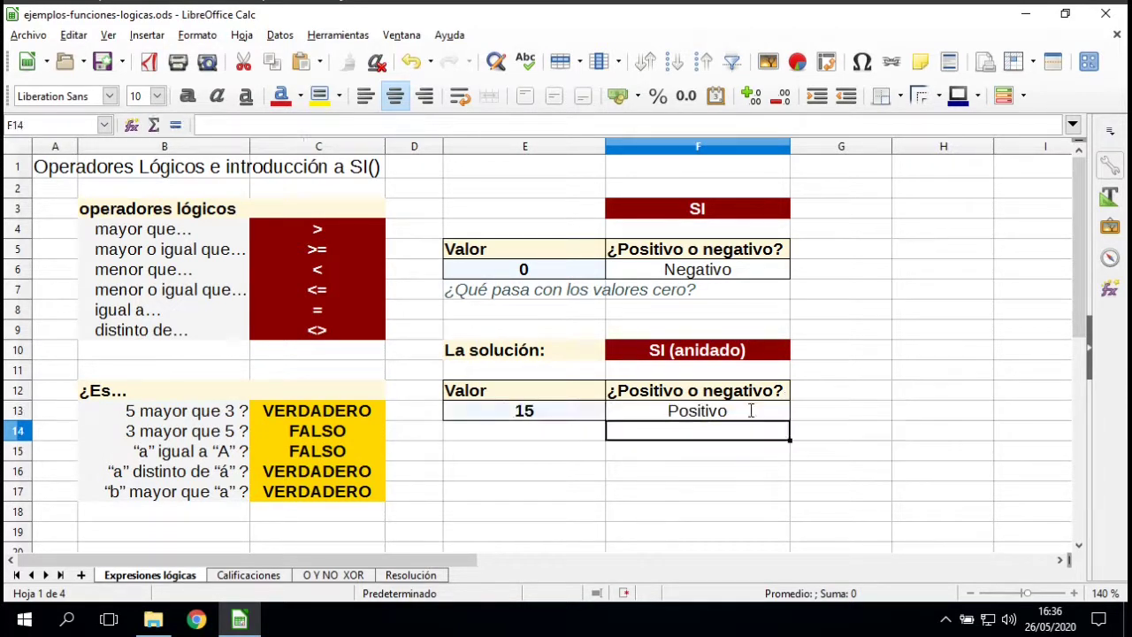
Step: Test the nested SI formula by entering -15 and 0 in turn in E13
left_click(750, 410)
key("Left")
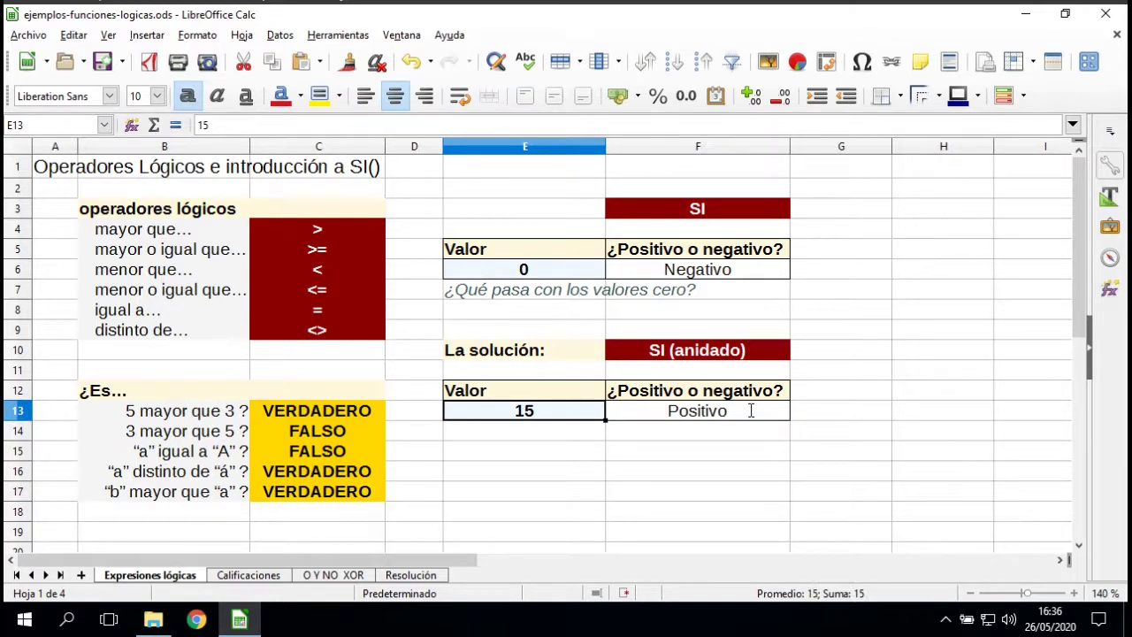
type("-15")
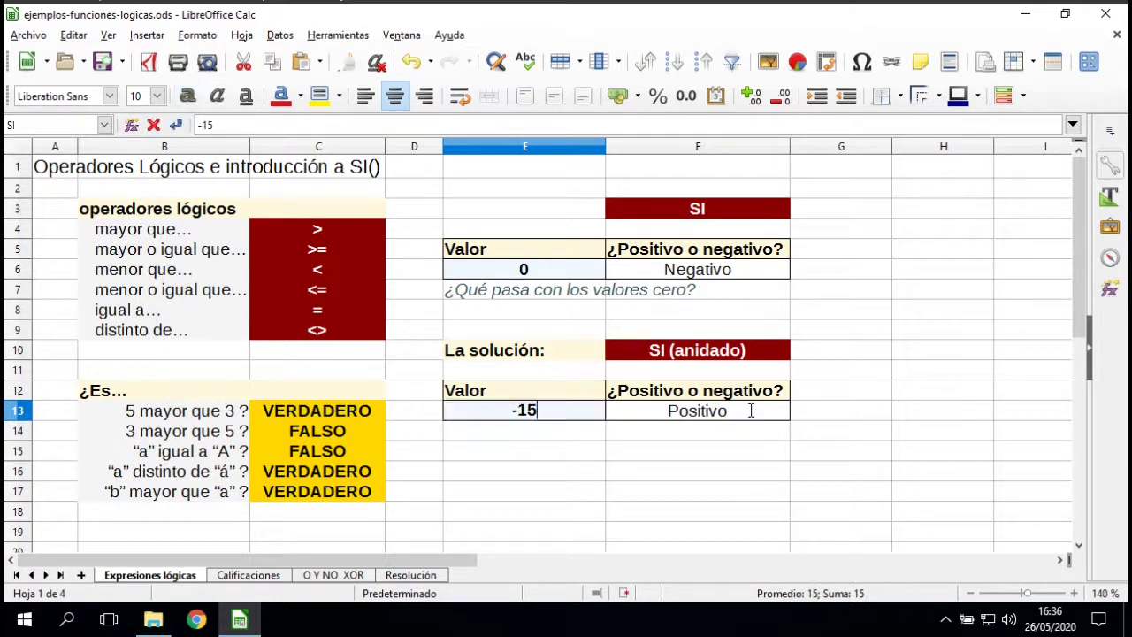
key("Return")
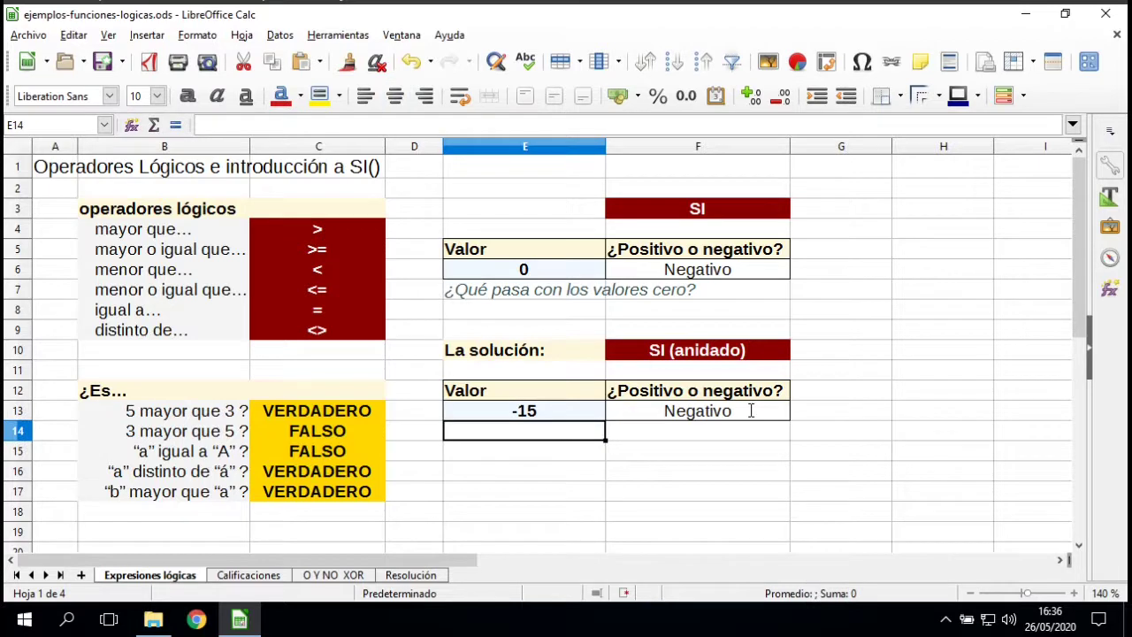
key("Up")
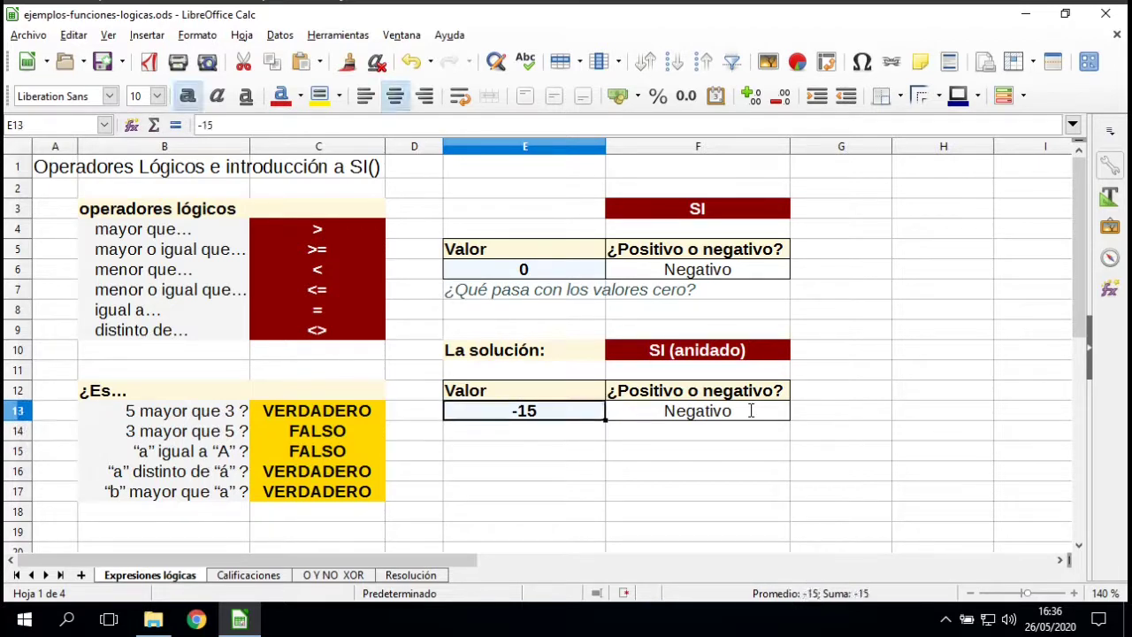
type("0")
key("Return")
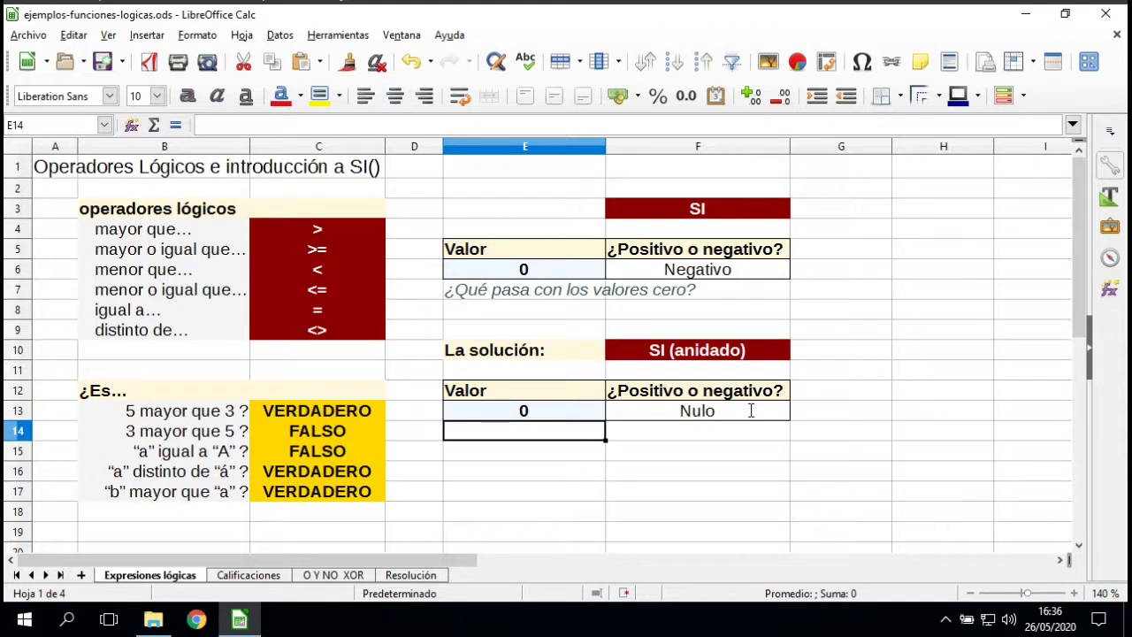
Step: Open the nested SI formula in F13 for review and highlight its first logical test, E13>0
key("Up")
key("Right")
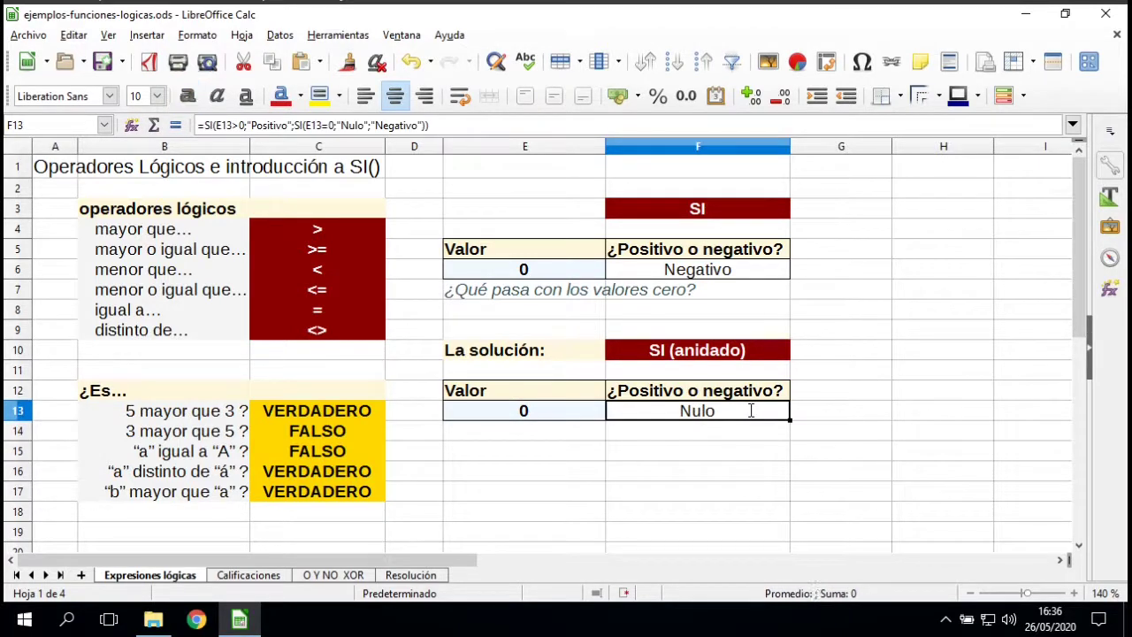
key("F2")
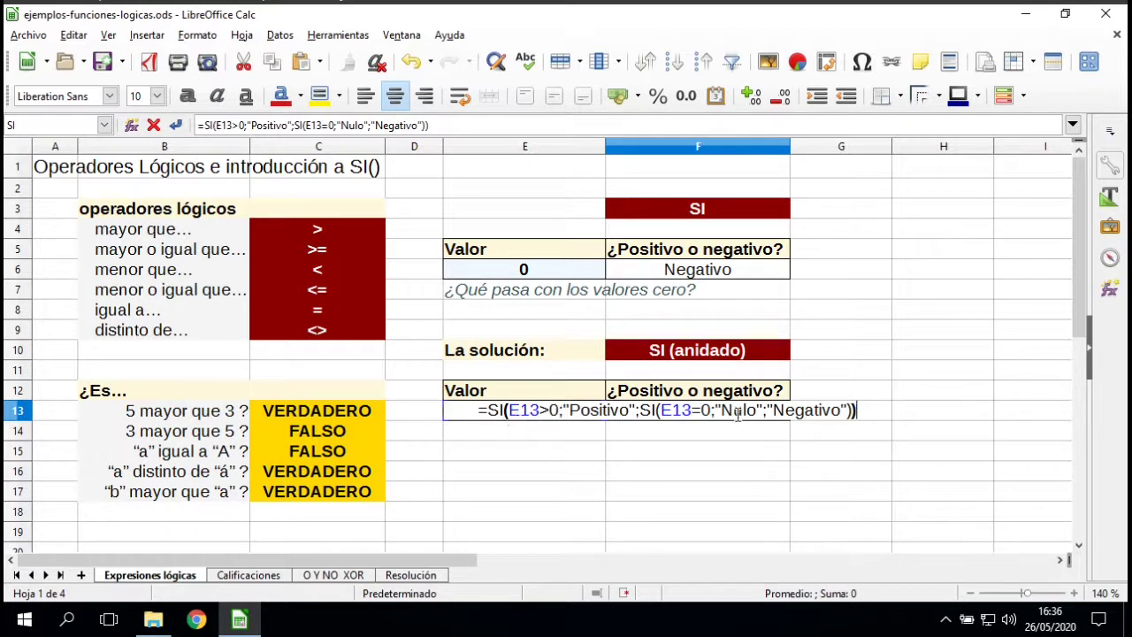
left_click(683, 410)
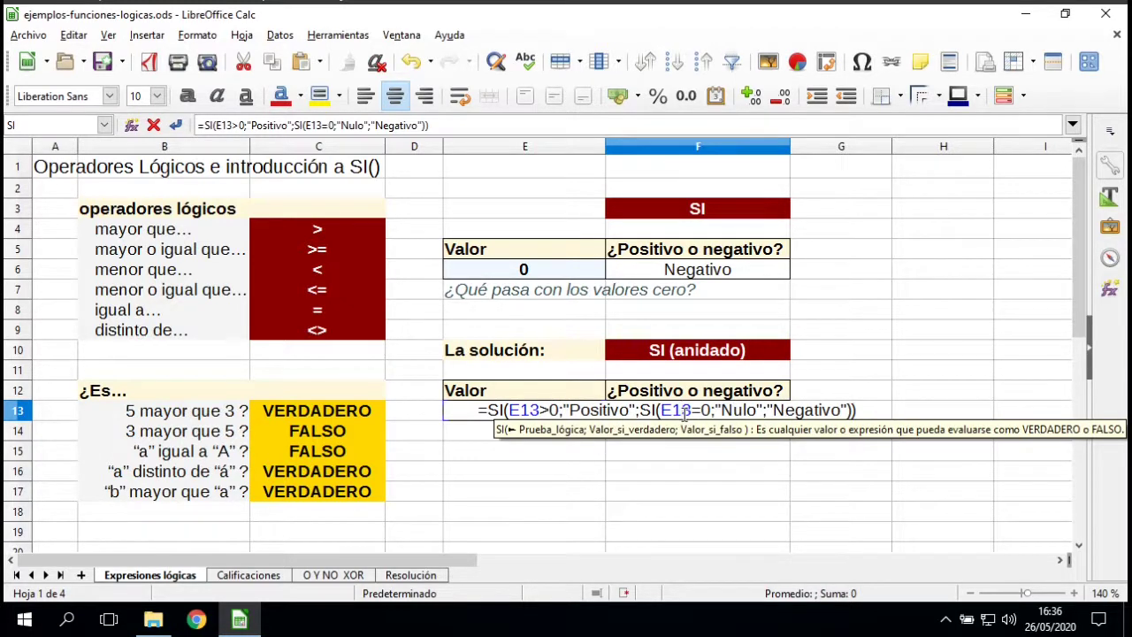
key("Home")
key("Right")
key("Right")
key("Right")
key("Right")
key("shift+Right")
key("shift+Right")
key("shift+Right")
key("shift+Right")
key("shift+Right")
key("shift+Right")
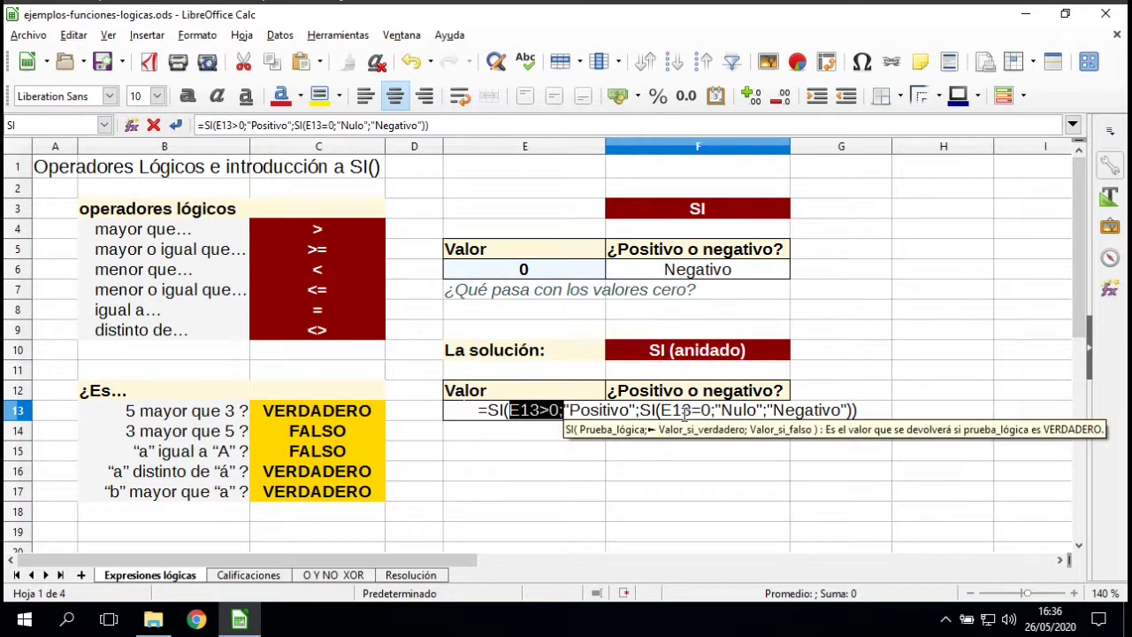
key("shift+Left")
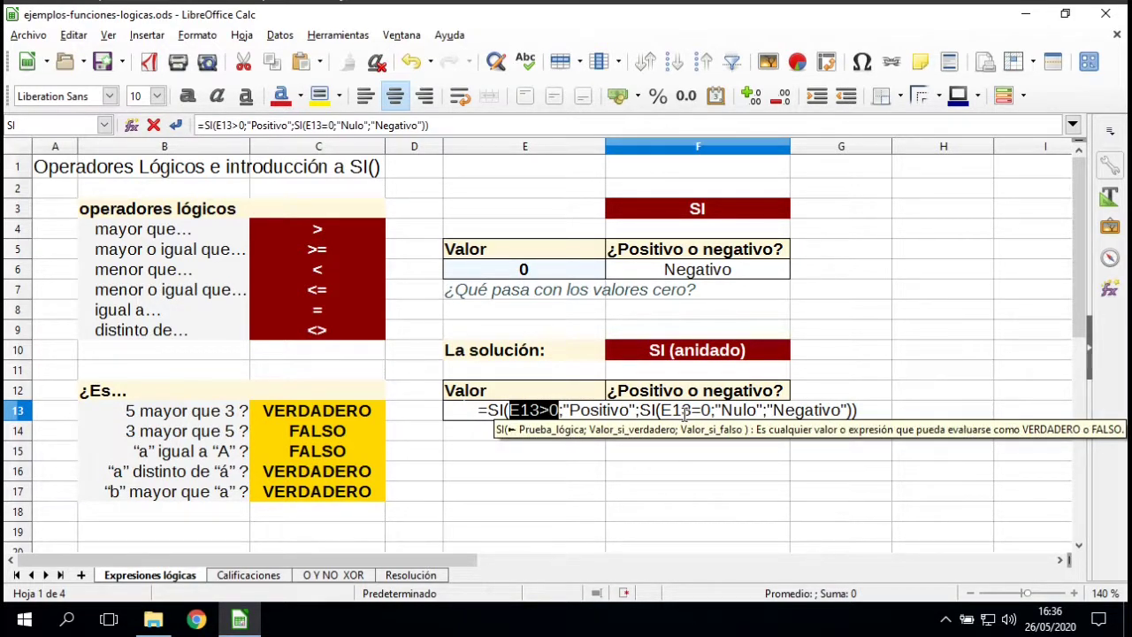
Step: Highlight the outer SI's true value "Positivo" in the F13 formula to examine it
key("Right")
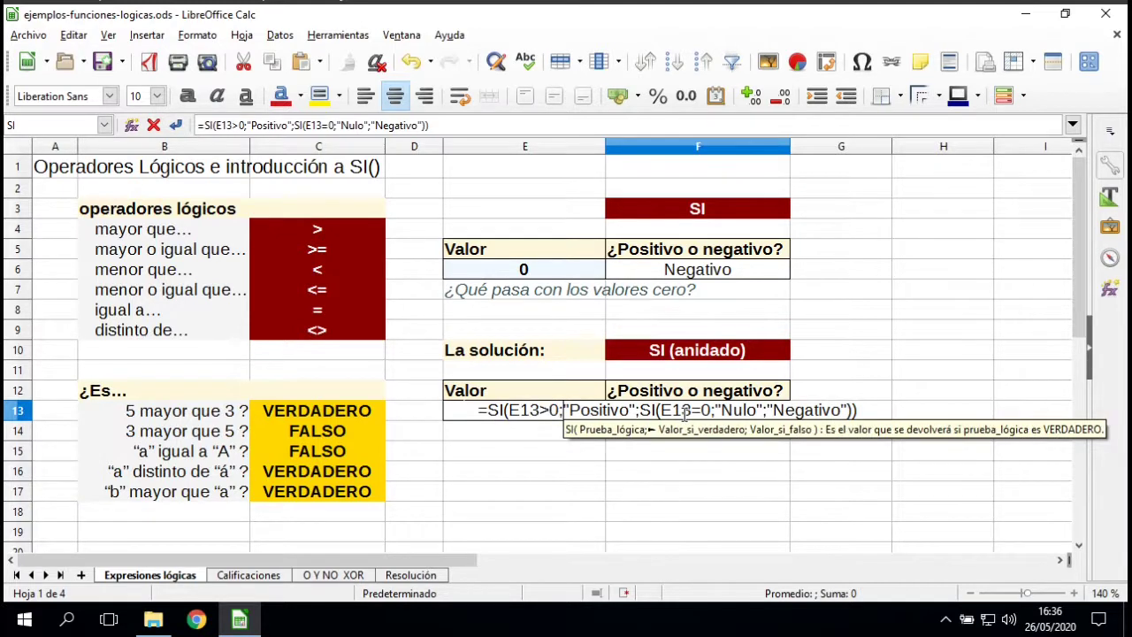
key("shift+Right")
key("shift+Right")
key("shift+Right")
key("shift+Right")
key("shift+Right")
key("shift+Right")
key("shift+Right")
key("shift+Right")
key("shift+Right")
key("shift+Right")
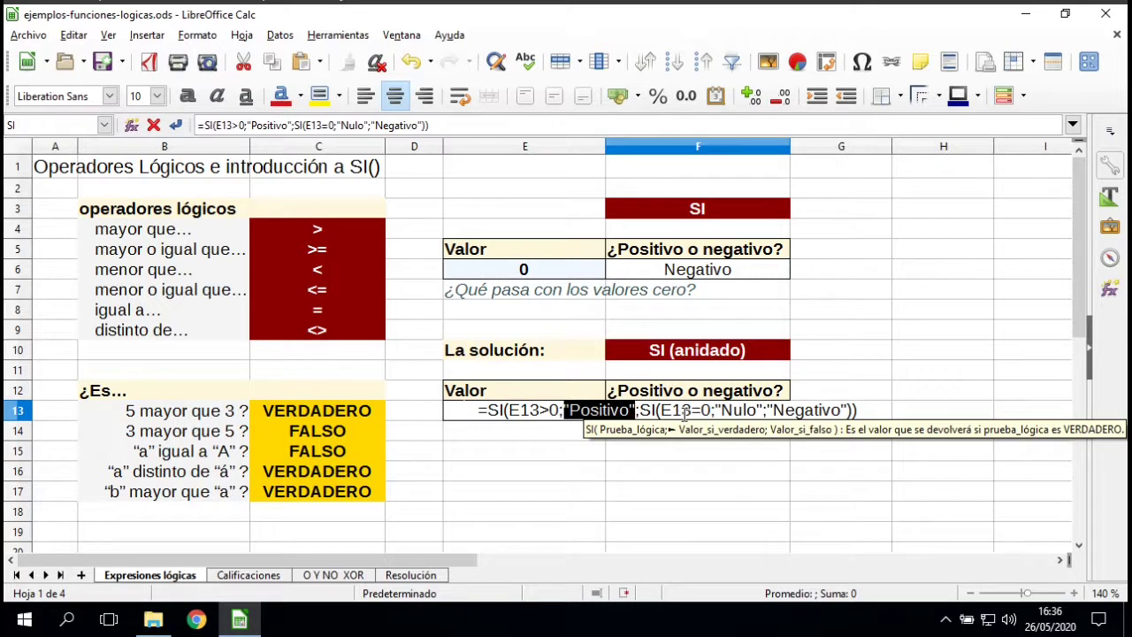
Step: Highlight the whole inner SI in the F13 formula to examine it as the outer SI's false value
key("Right")
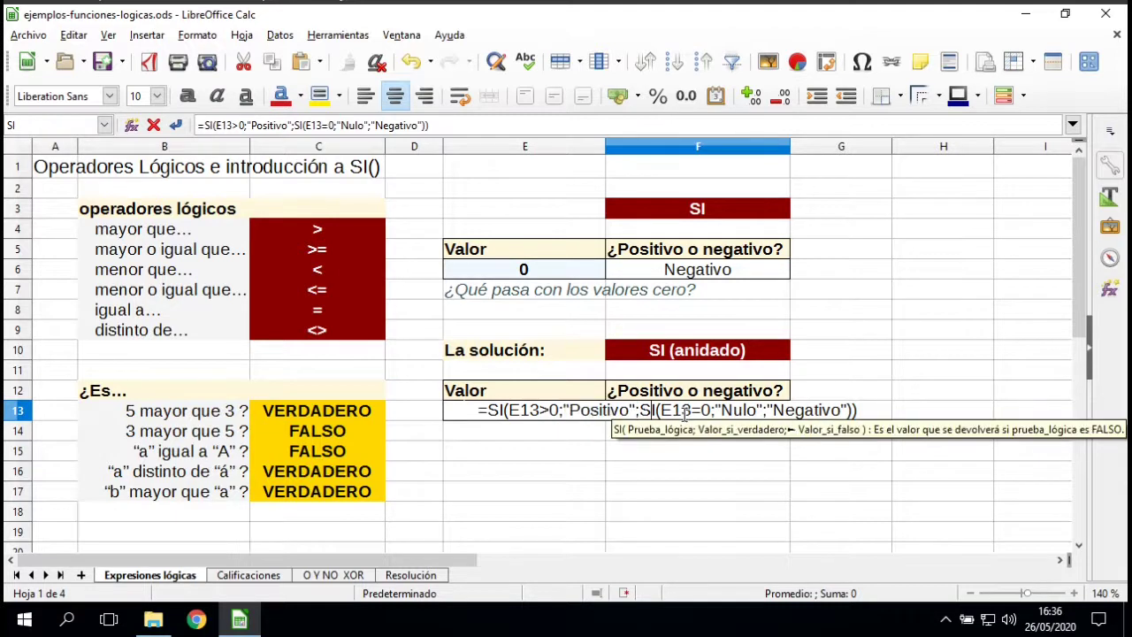
key("shift+Right")
key("shift+Right")
key("shift+Right")
key("shift+Right")
key("shift+Right")
key("shift+Right")
key("shift+Right")
key("shift+Right")
key("shift+Right")
key("shift+Right")
key("shift+Right")
key("shift+Right")
key("shift+Right")
key("shift+Right")
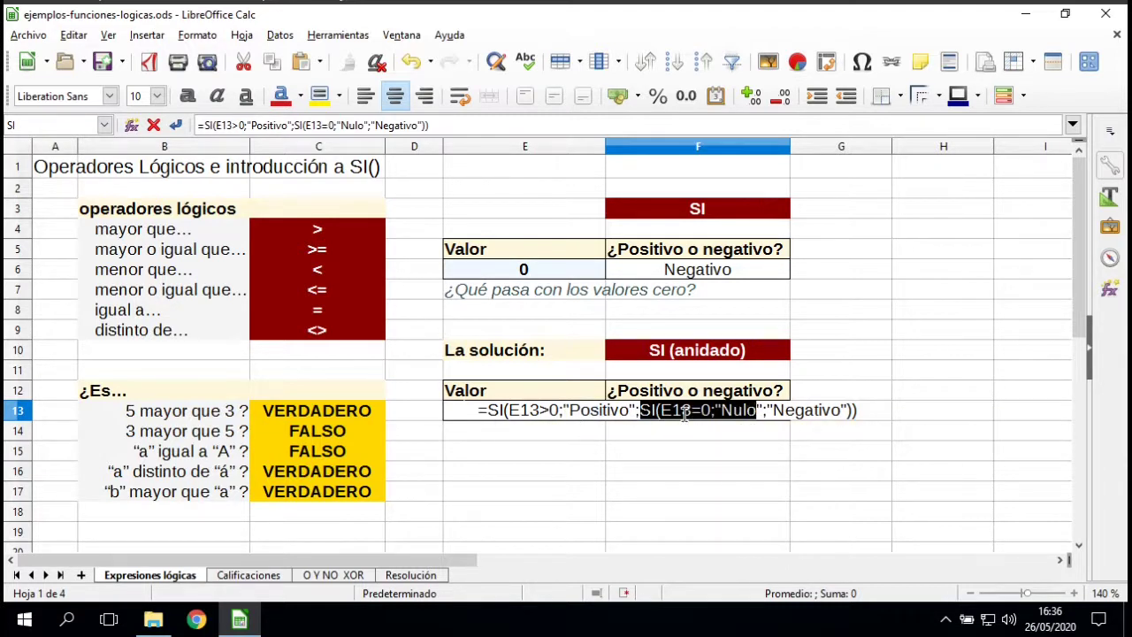
key("shift+Right")
key("shift+Right")
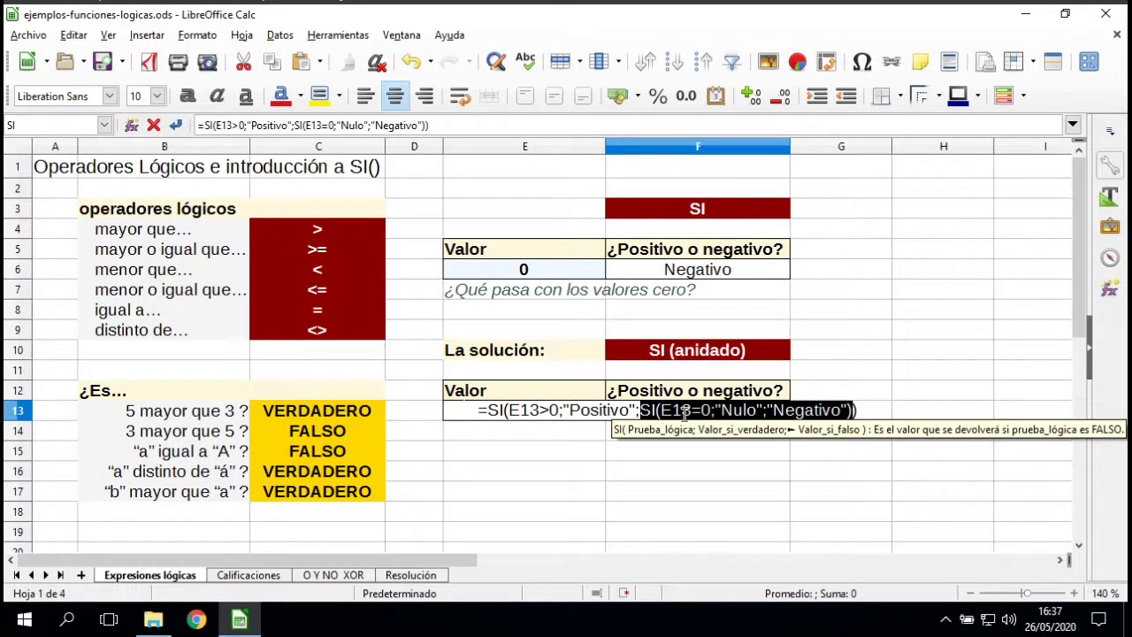
Step: Highlight the inner SI's logical test, E13=0, in the F13 formula to examine it
key("Left")
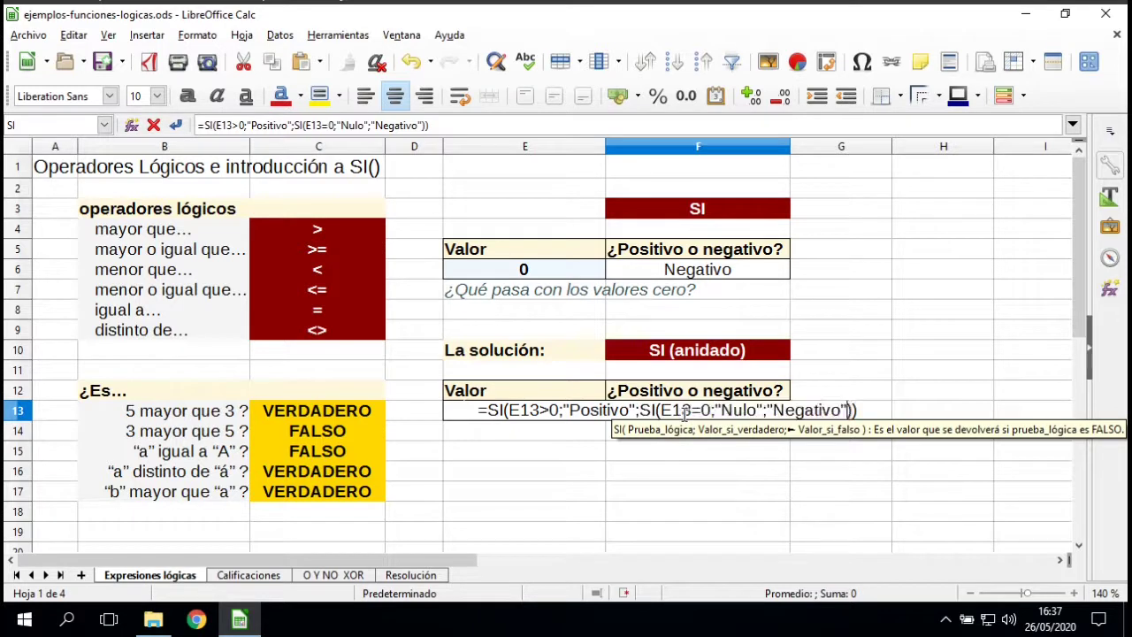
key("Left")
key("Left")
key("Left")
key("Left")
key("Left")
key("Left")
key("Left")
key("Left")
key("Left")
key("Left")
key("Left")
key("Left")
key("Left")
key("Left")
key("Left")
key("Left")
key("Left")
key("Left")
key("Left")
key("Left")
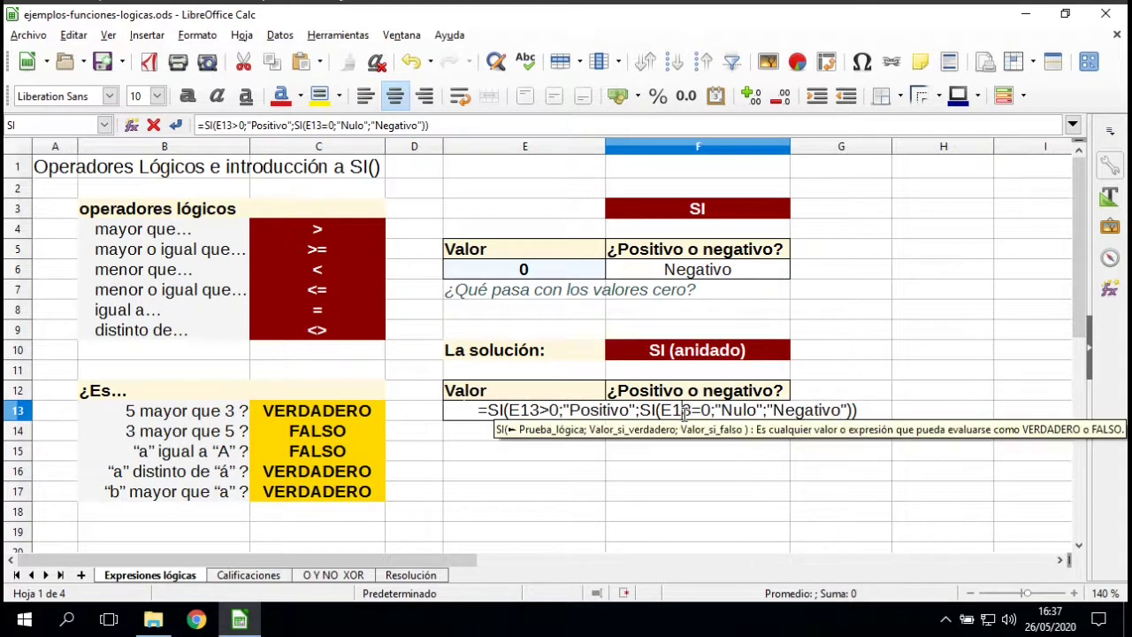
key("Right")
key("shift+Right")
key("shift+Right")
key("shift+Right")
key("shift+Right")
key("shift+Right")
key("shift+Right")
key("shift+Right")
key("shift+Right")
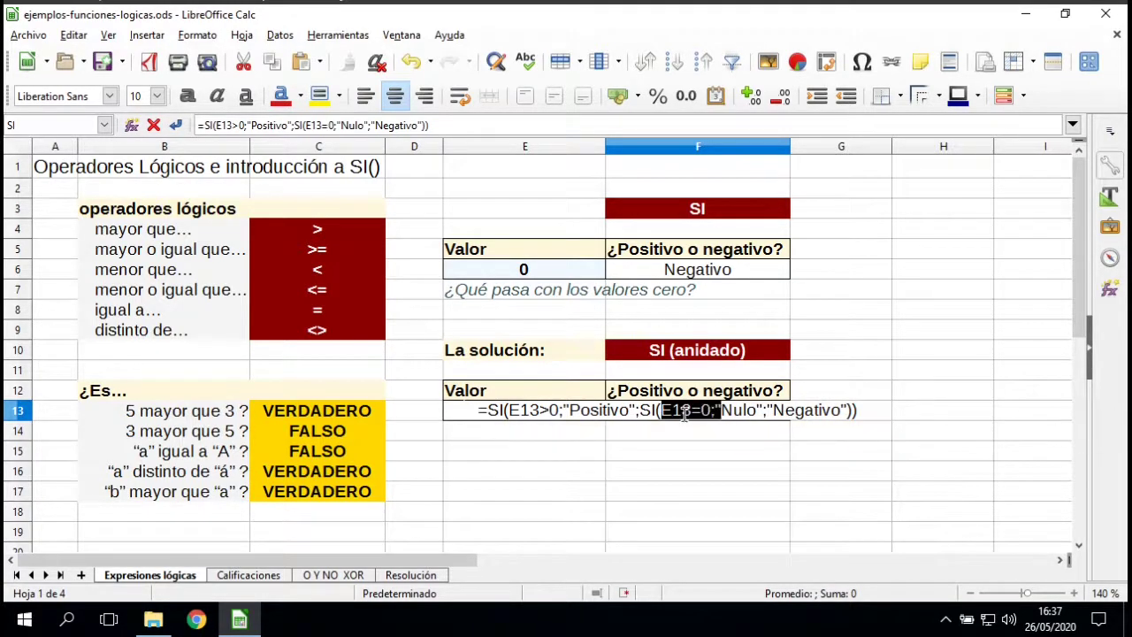
key("shift+Left")
key("shift+Left")
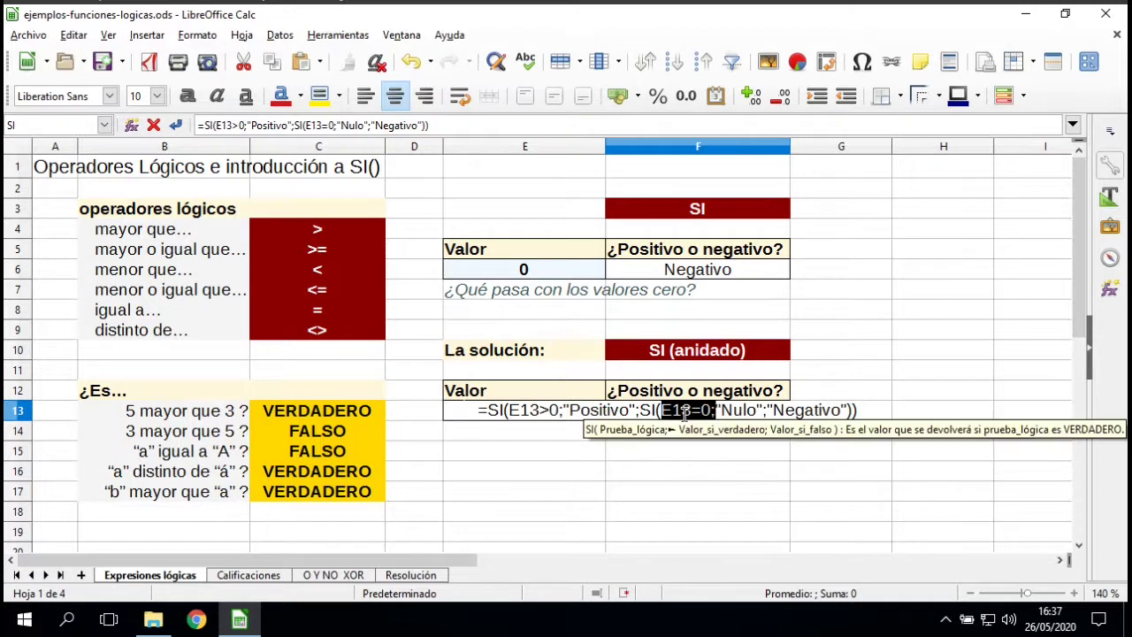
Step: Highlight the inner SI's true value "Nulo" in the F13 formula to examine it
key("Right")
key("Right")
key("Left")
key("shift+Right")
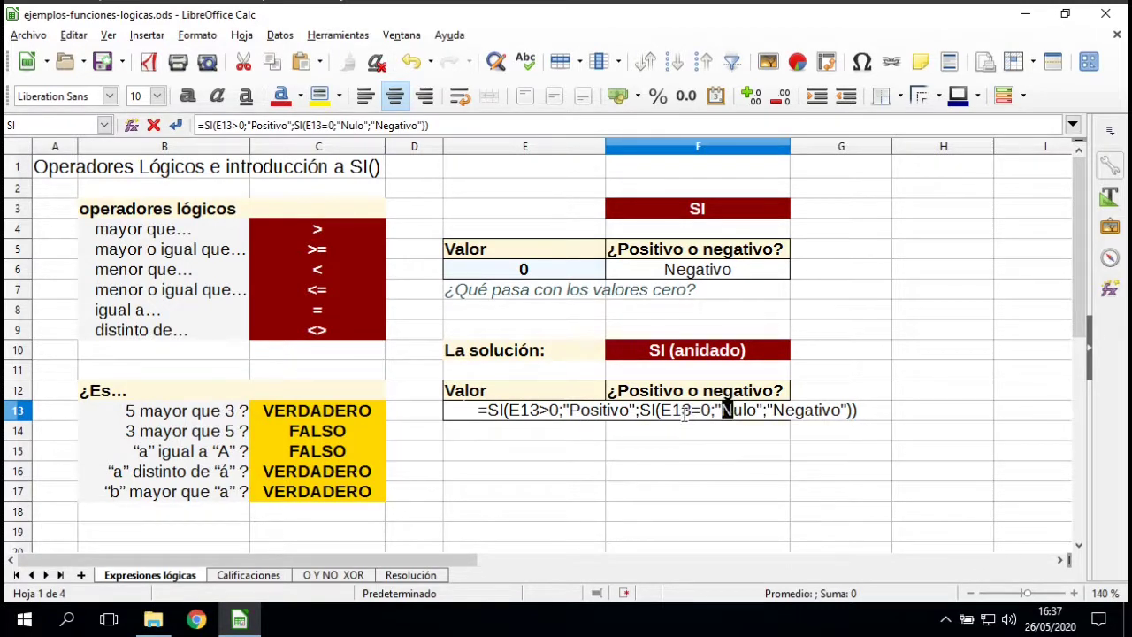
key("shift+Right")
key("shift+Right")
key("shift+Right")
Step: Highlight the inner SI's false value "Negativo" in F13 to examine it, and place the cursor at the formula's end
key("Right")
key("Right")
key("Right")
key("shift+Right")
key("shift+Right")
key("shift+Right")
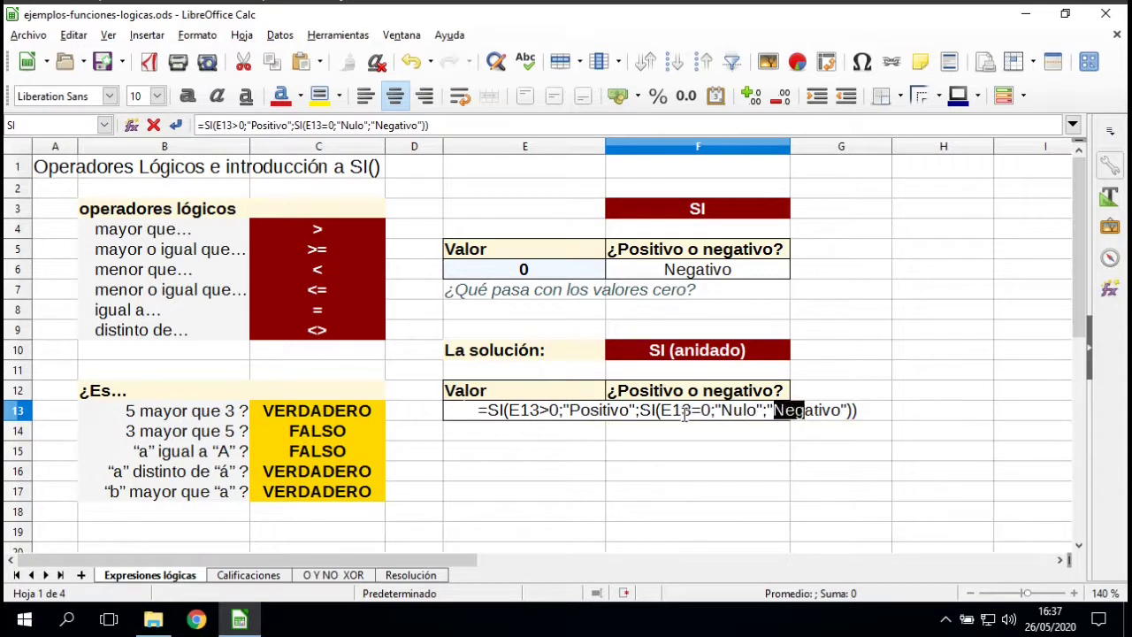
key("shift+Right")
key("shift+Right")
key("shift+Right")
key("shift+Right")
key("shift+Right")
key("shift+Right")
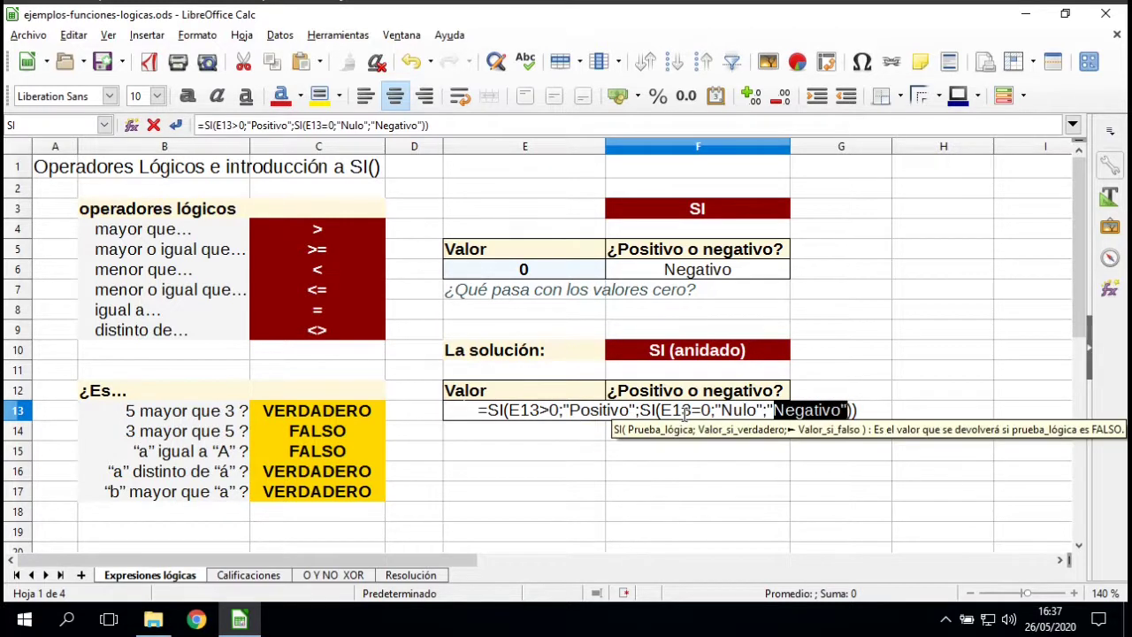
left_click(822, 430)
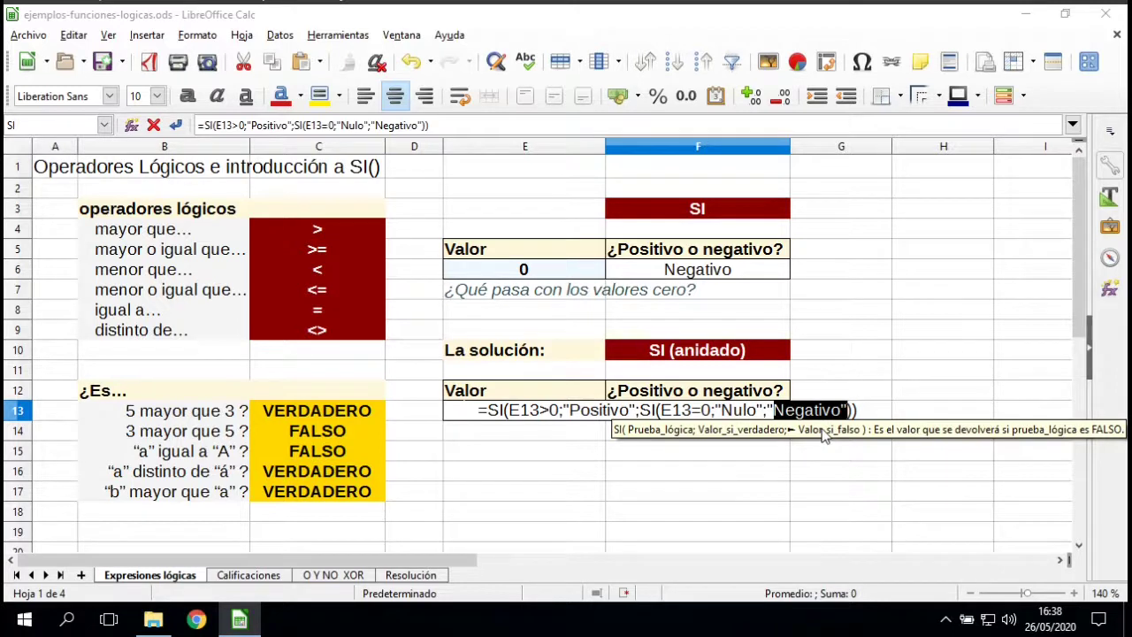
left_click(884, 402)
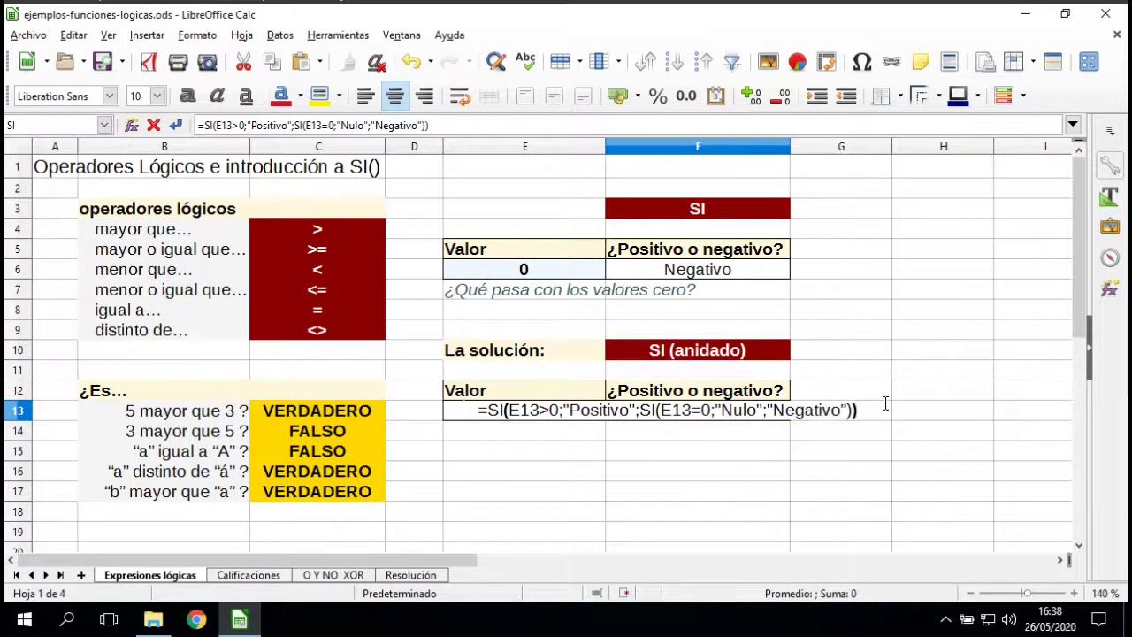